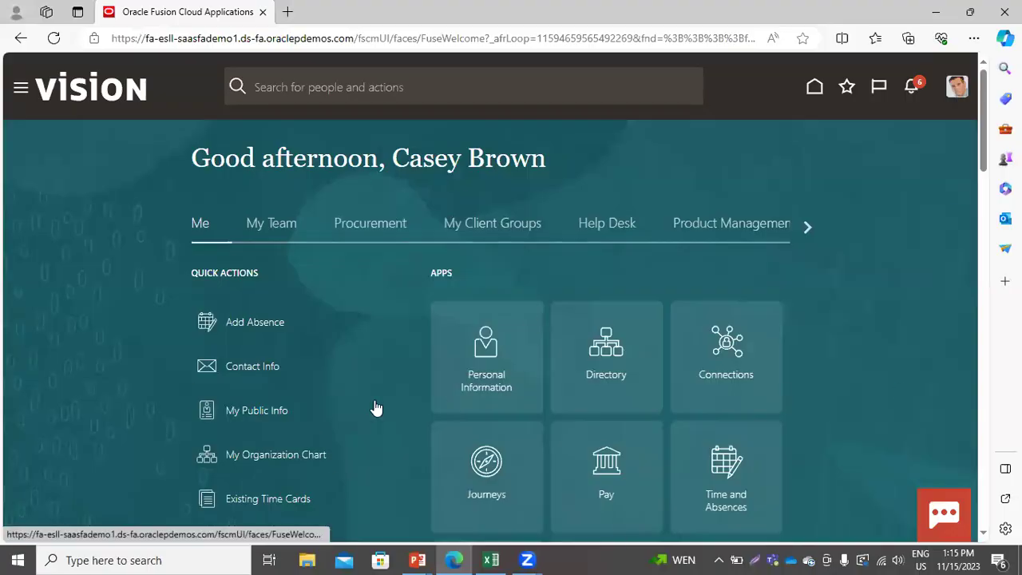
# Step: Open Setup and Maintenance to reach the Setup: Financials offering
pyautogui.click(681, 315)
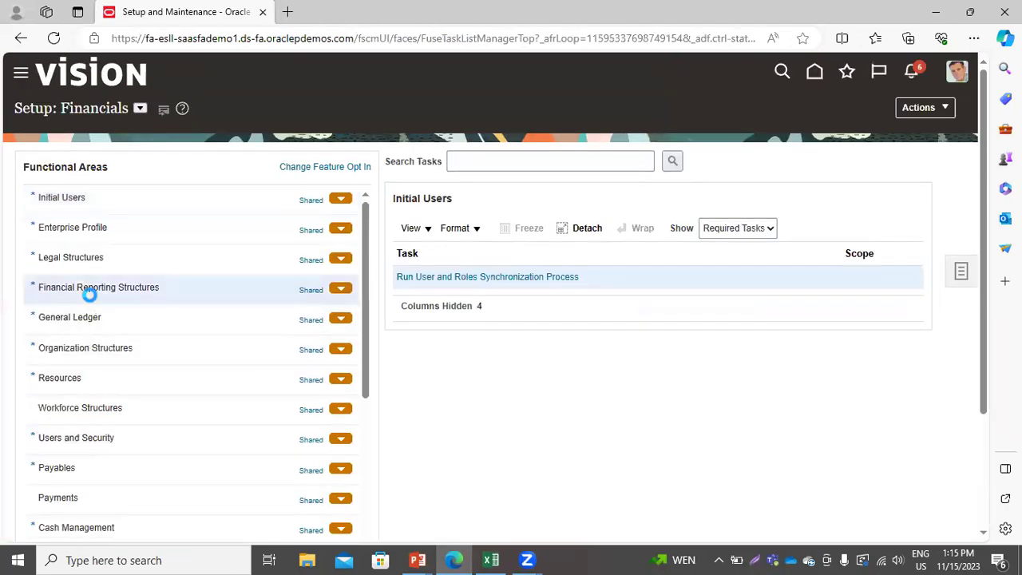
# Step: Filter chart of accounts structure instances to General Ledger and edit the US Chart of Accounts (Corp_US_CoA)
pyautogui.click(529, 323)
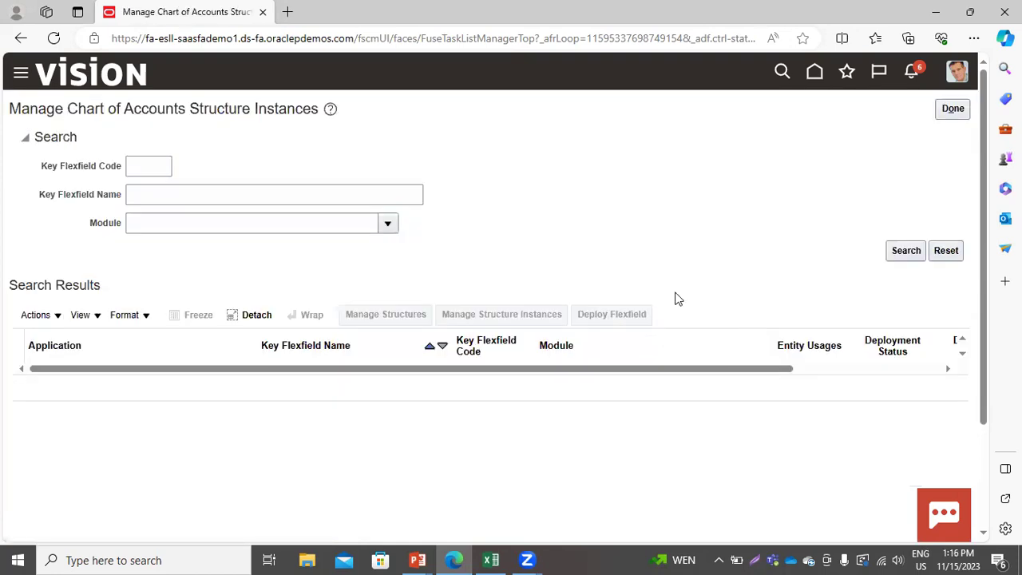
pyautogui.click(389, 225)
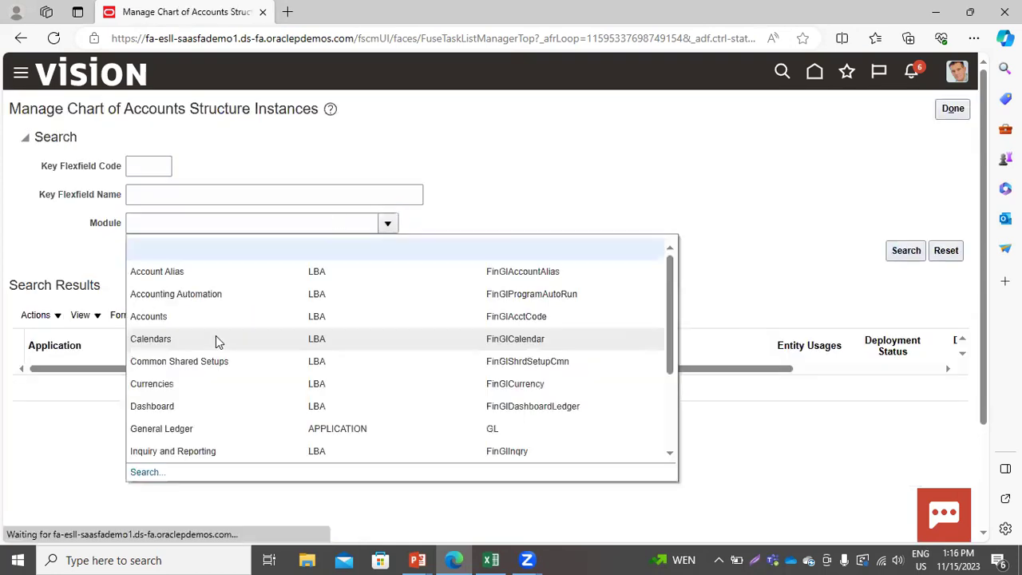
pyautogui.click(166, 429)
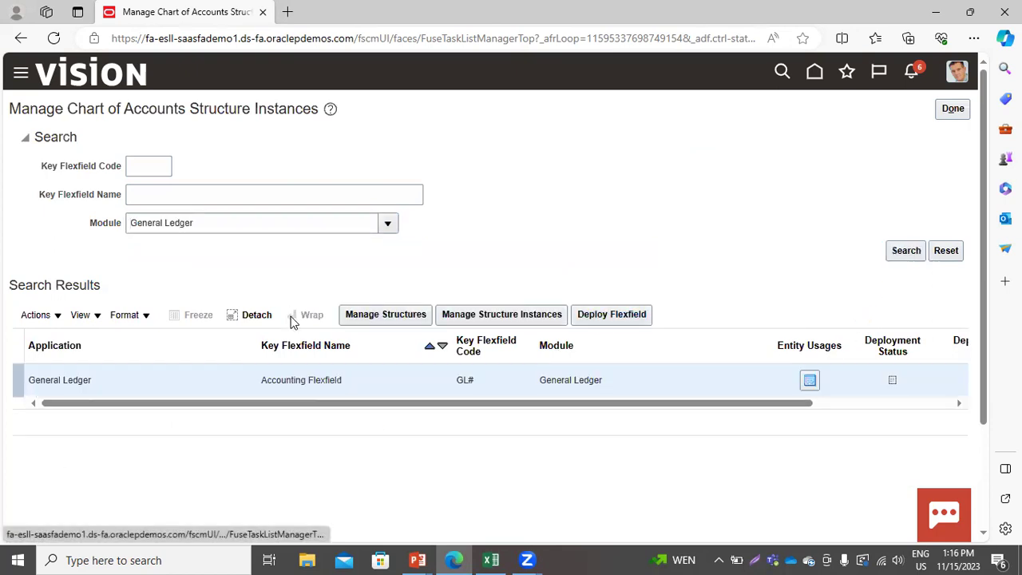
pyautogui.click(500, 316)
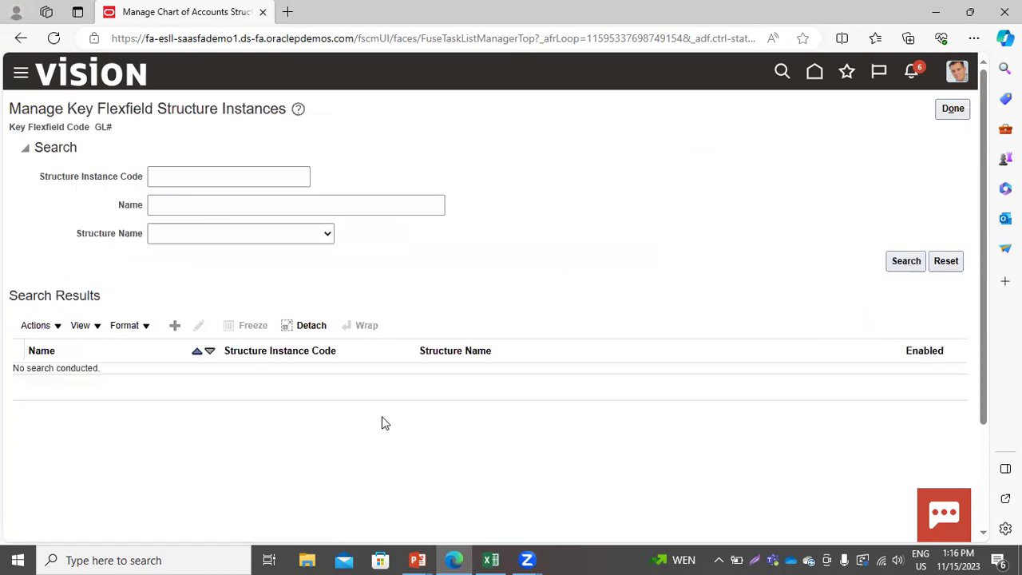
pyautogui.click(911, 263)
pyautogui.scroll(-5, 506, 410)
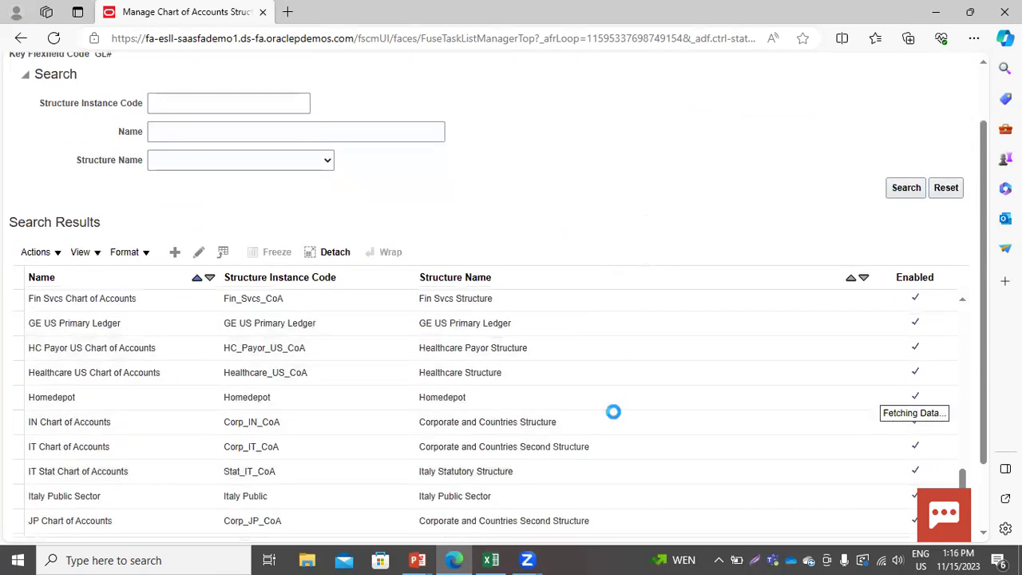
pyautogui.click(44, 415)
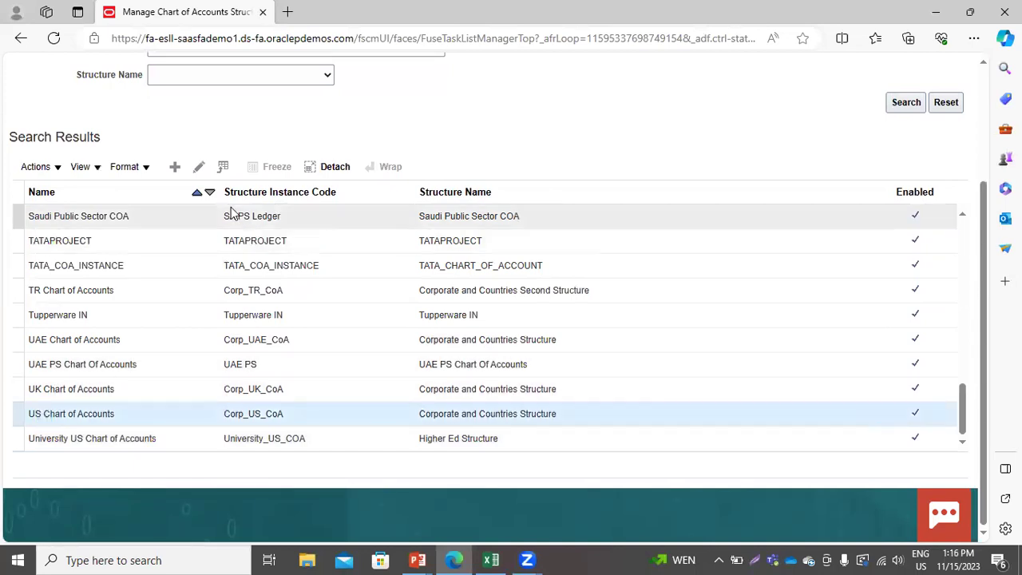
pyautogui.click(199, 167)
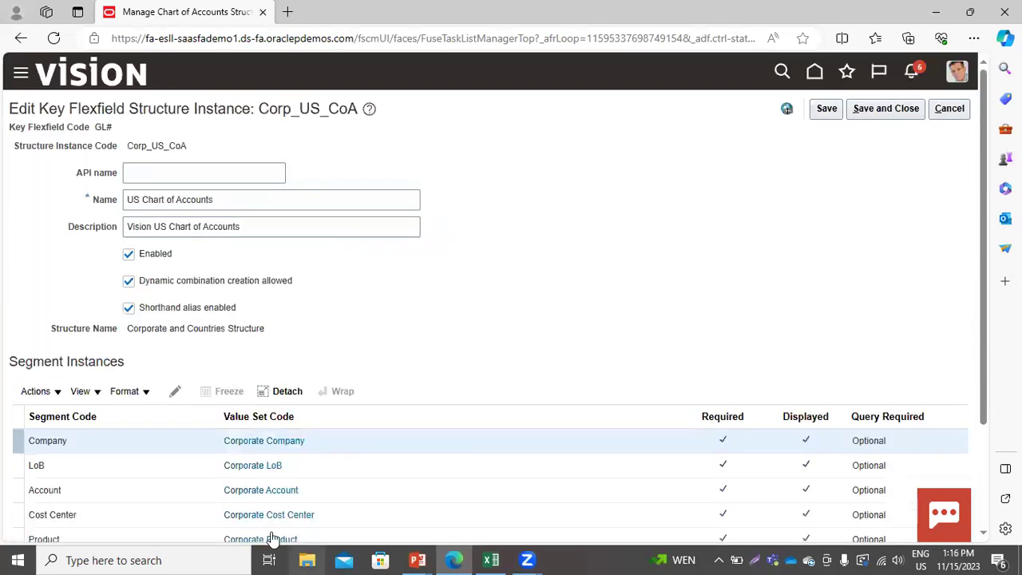
pyautogui.click(279, 490)
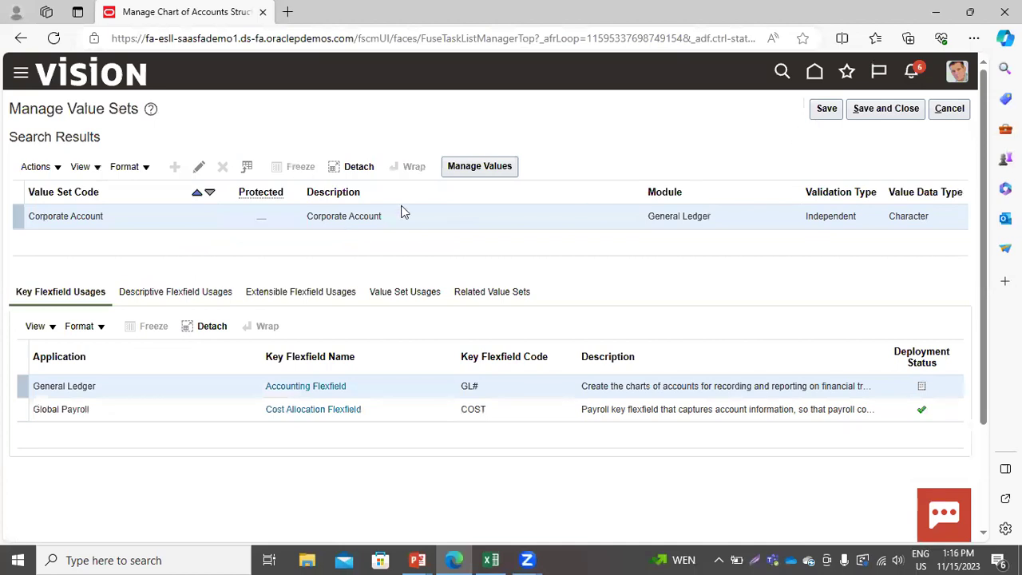
# Step: Review all Corporate Account value set values, then save and close back to Setup: Financials
pyautogui.click(468, 171)
pyautogui.click(906, 264)
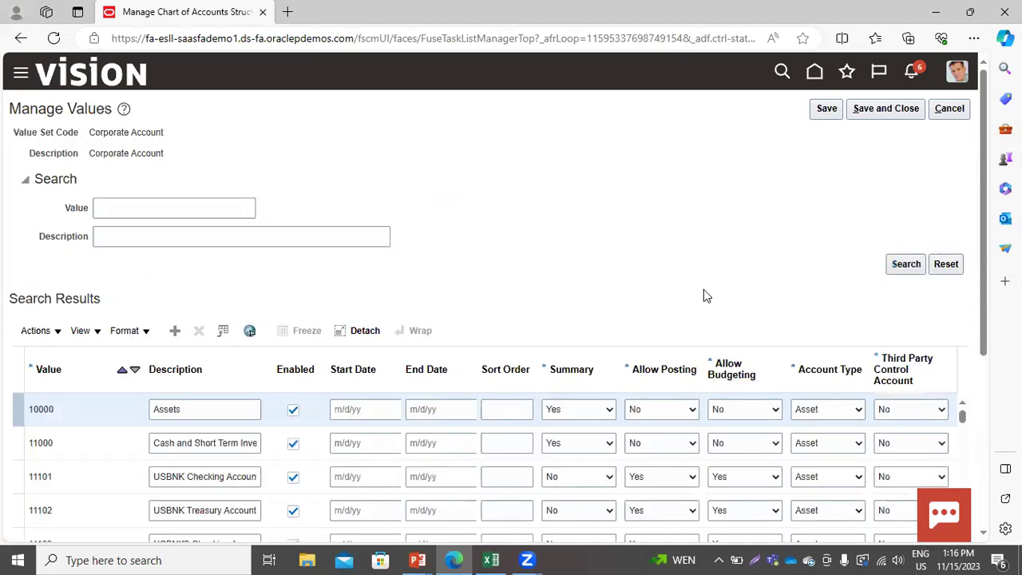
pyautogui.scroll(-3, 703, 296)
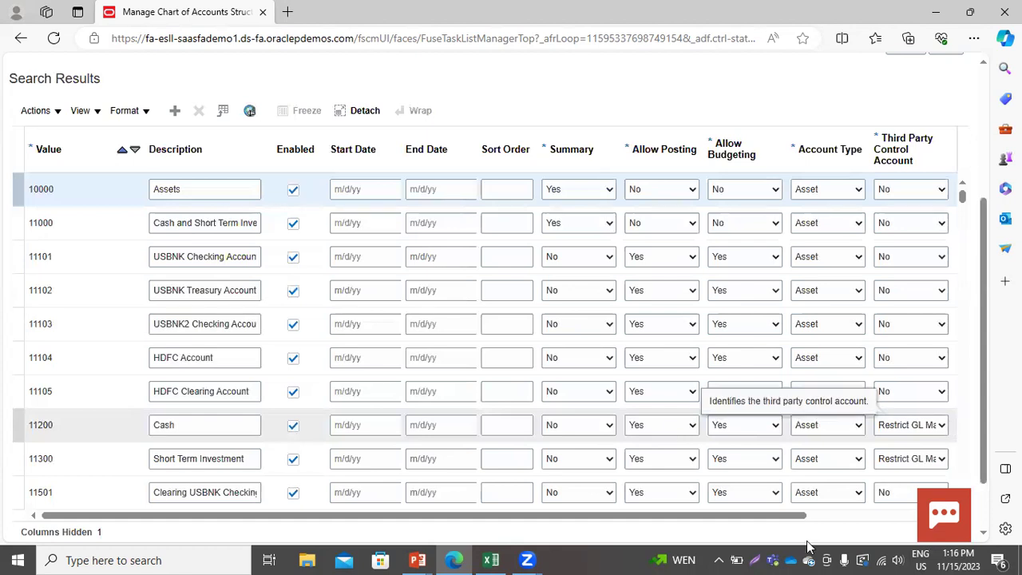
pyautogui.scroll(5, 847, 244)
pyautogui.click(888, 112)
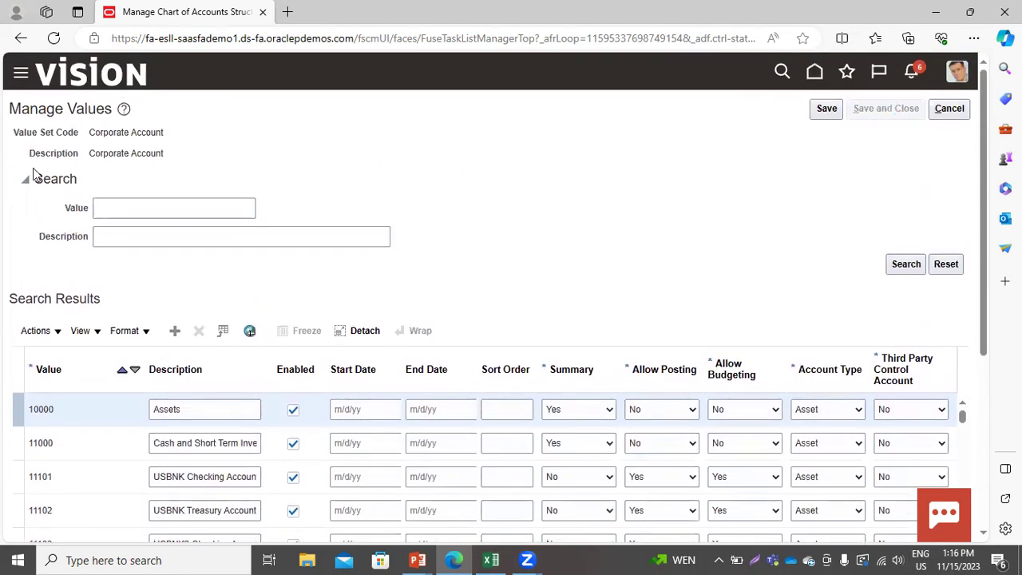
pyautogui.click(864, 109)
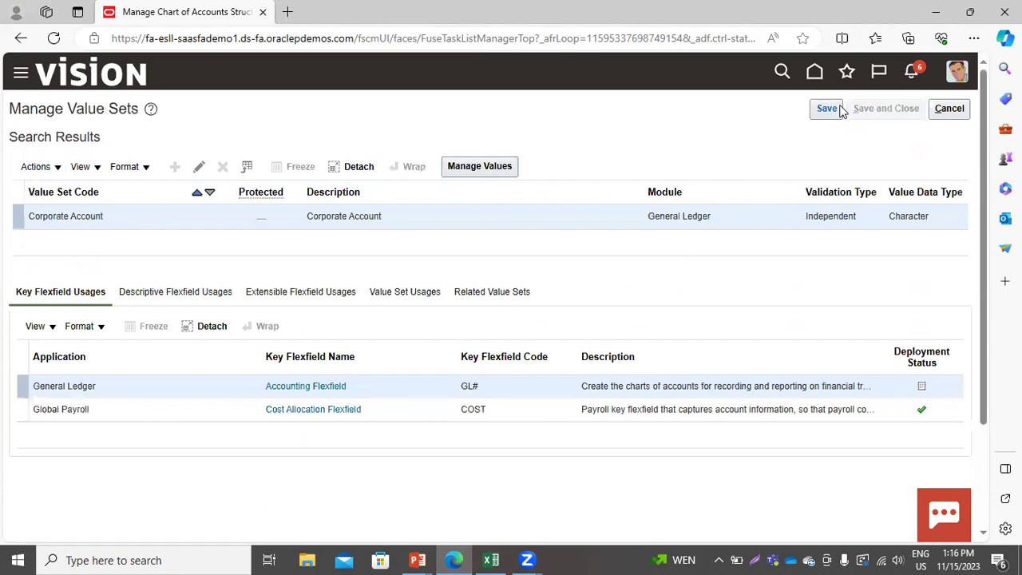
pyautogui.click(878, 110)
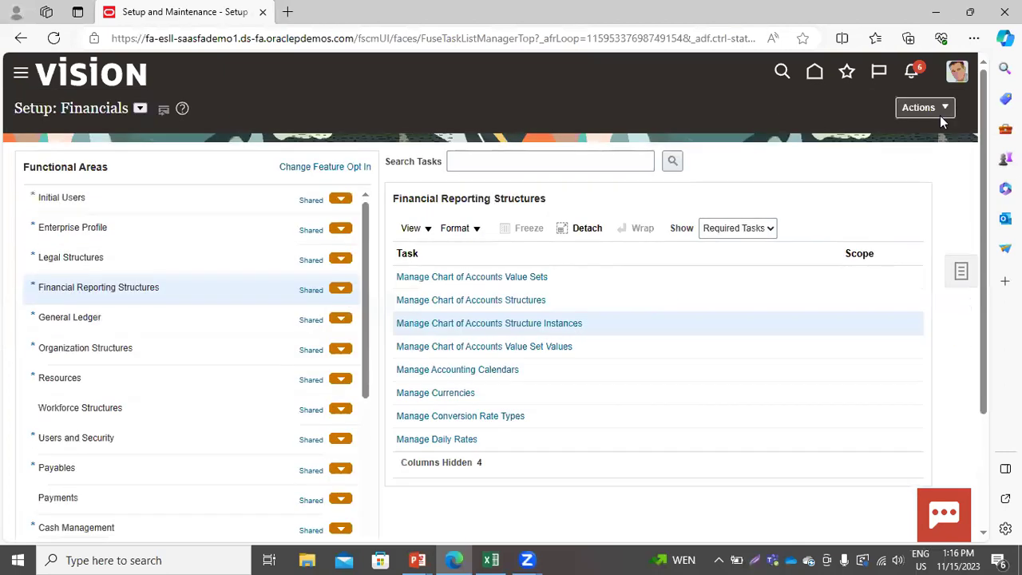
# Step: Go to the General Accounting Journals work area and start a new journal for the US Primary Ledger
pyautogui.click(21, 78)
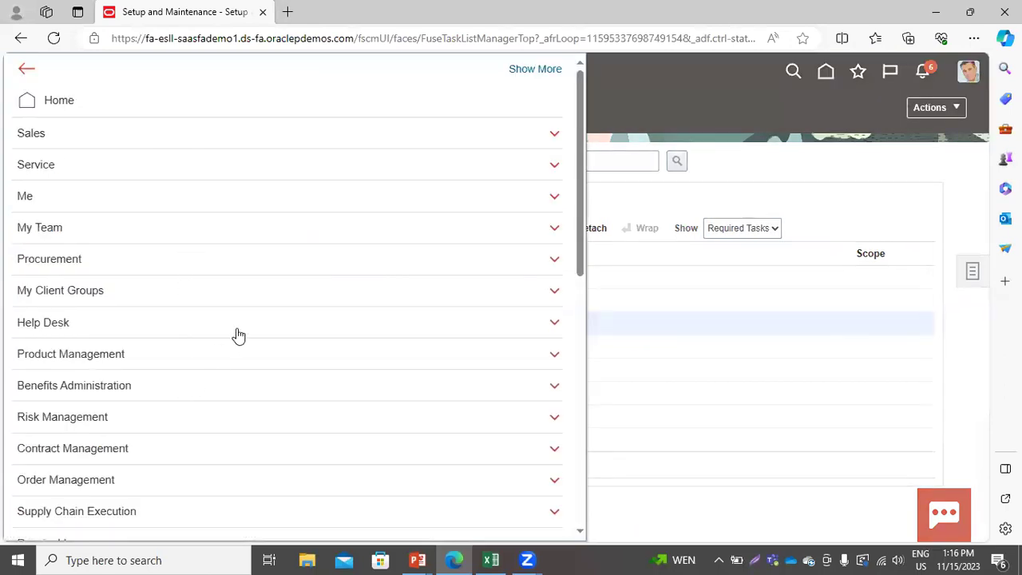
pyautogui.scroll(-2, 257, 336)
pyautogui.scroll(-4, 256, 336)
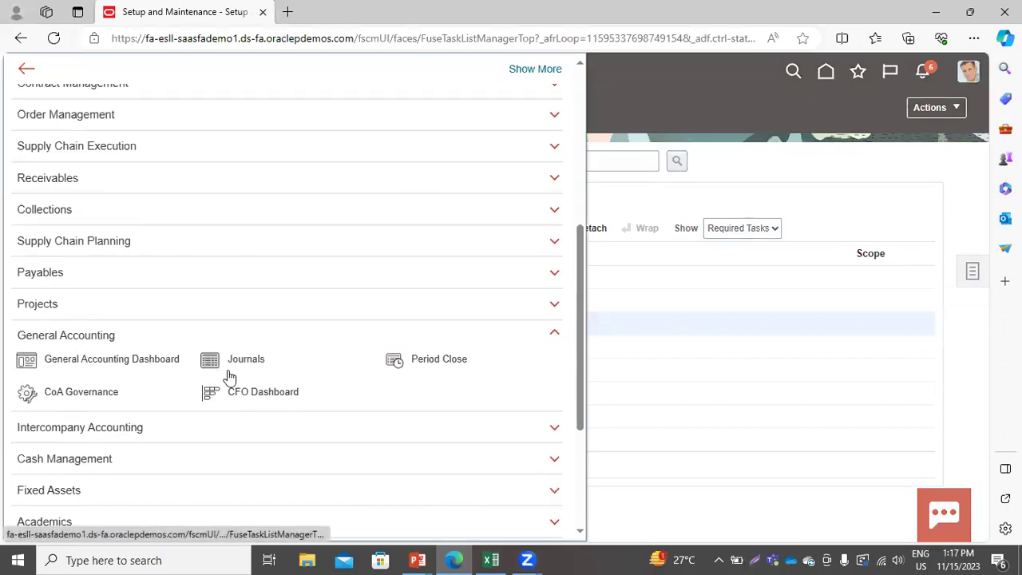
pyautogui.click(257, 361)
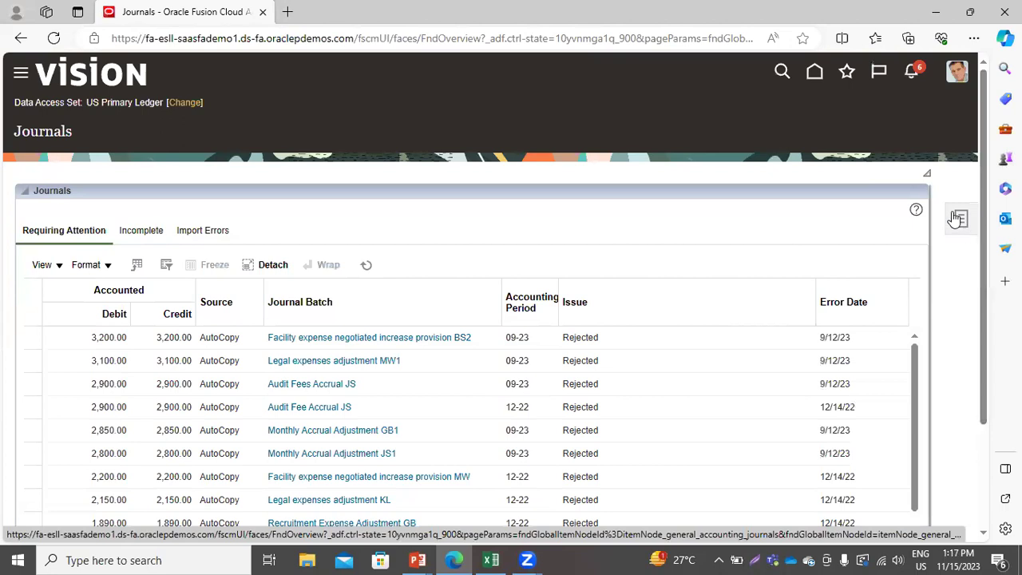
pyautogui.click(960, 216)
pyautogui.click(879, 136)
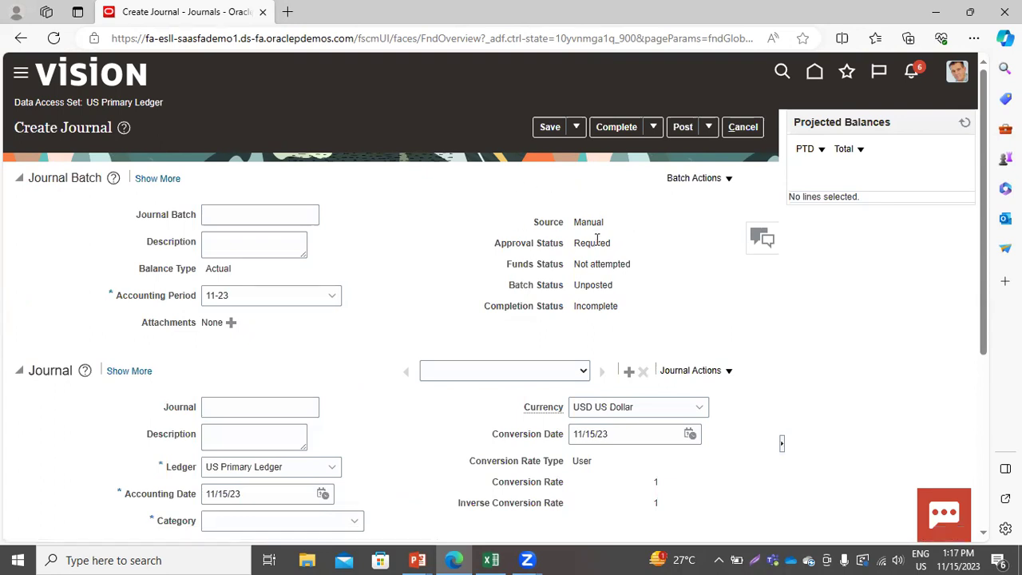
# Step: Enter TIJL-01 as the journal batch name, batch description, journal name and journal description
pyautogui.click(235, 213)
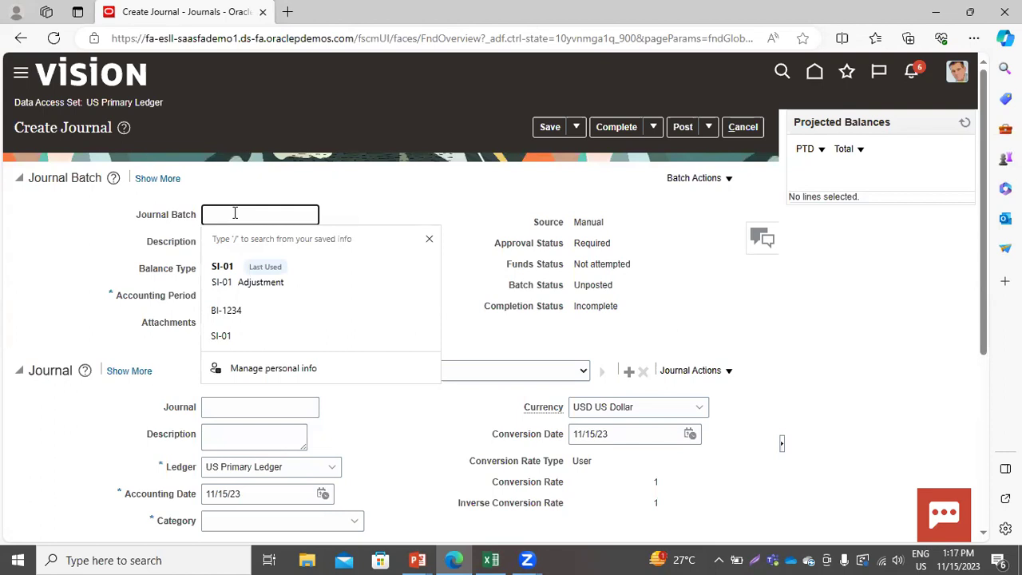
pyautogui.write('TIJL-01')
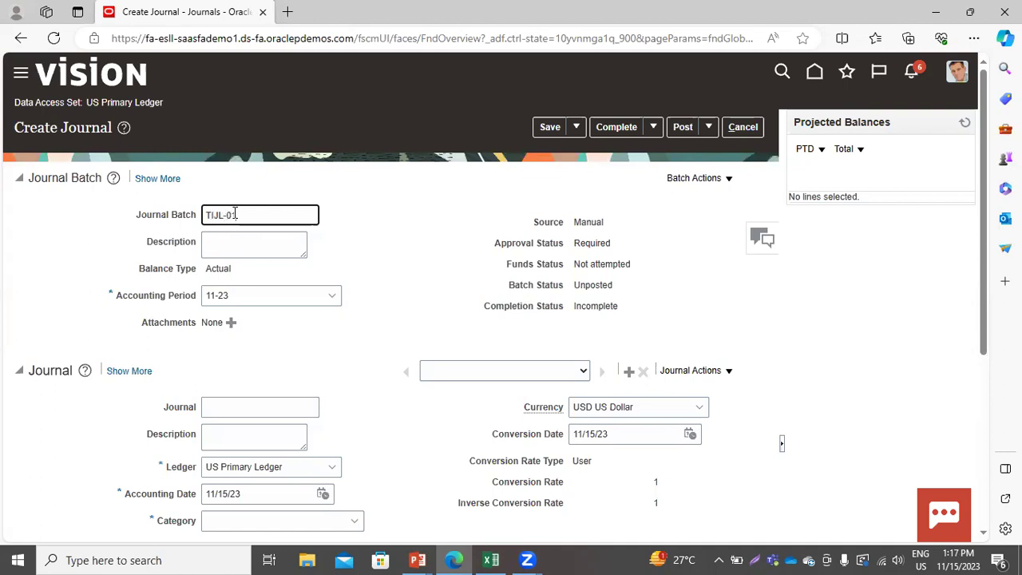
pyautogui.tripleClick(235, 213)
pyautogui.hotkey('ctrl', 'c')
pyautogui.click(237, 241)
pyautogui.hotkey('ctrl', 'v')
pyautogui.click(221, 410)
pyautogui.hotkey('ctrl', 'v')
pyautogui.click(206, 436)
pyautogui.hotkey('ctrl', 'v')
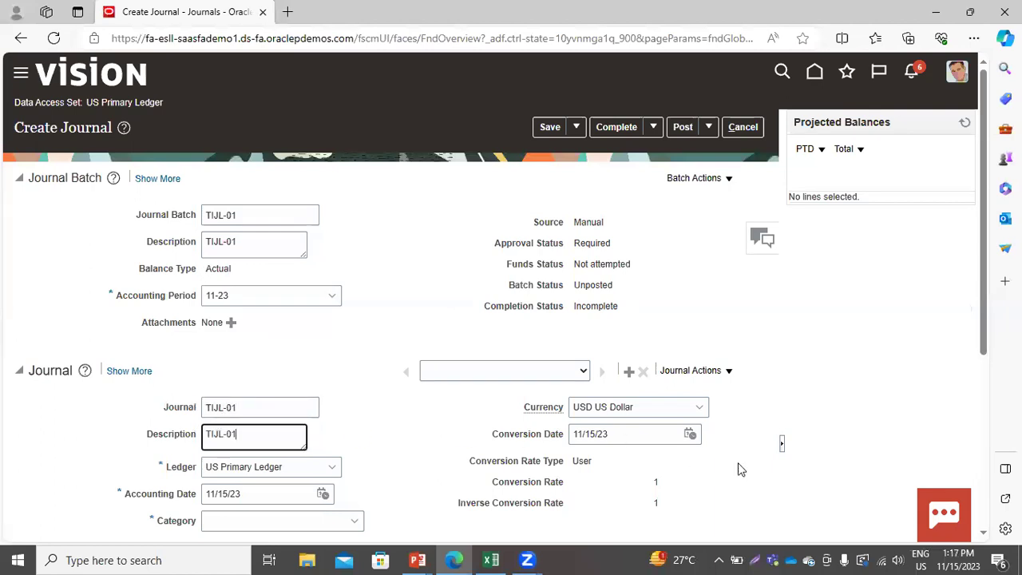
# Step: Set the journal category to Adjustment
pyautogui.scroll(-3, 811, 459)
pyautogui.scroll(-1, 807, 463)
pyautogui.click(329, 230)
pyautogui.click(231, 272)
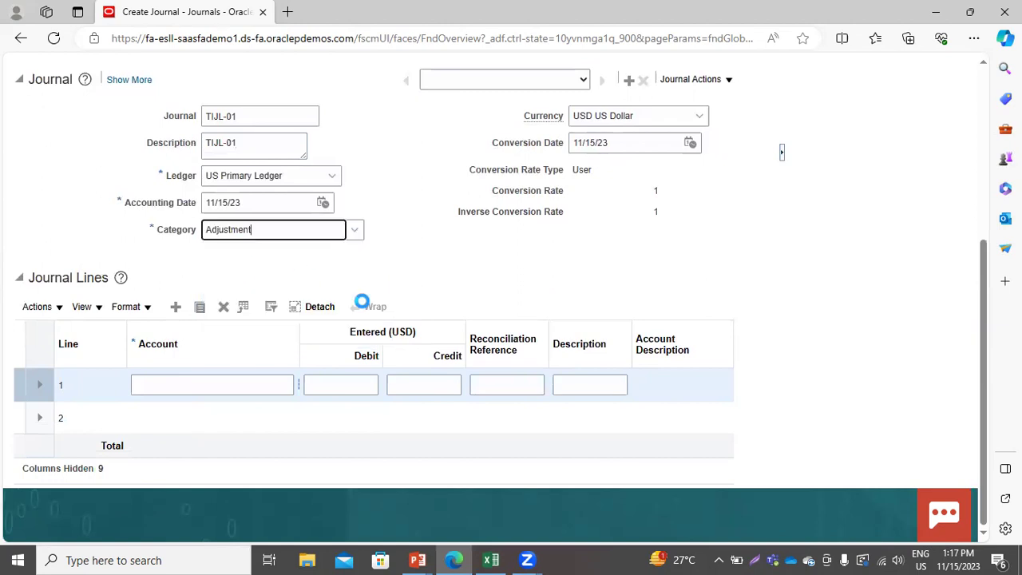
# Step: Widen the Account column and search the natural account values for 11200 on line 1
pyautogui.moveTo(301, 320); pyautogui.dragTo(384, 320)
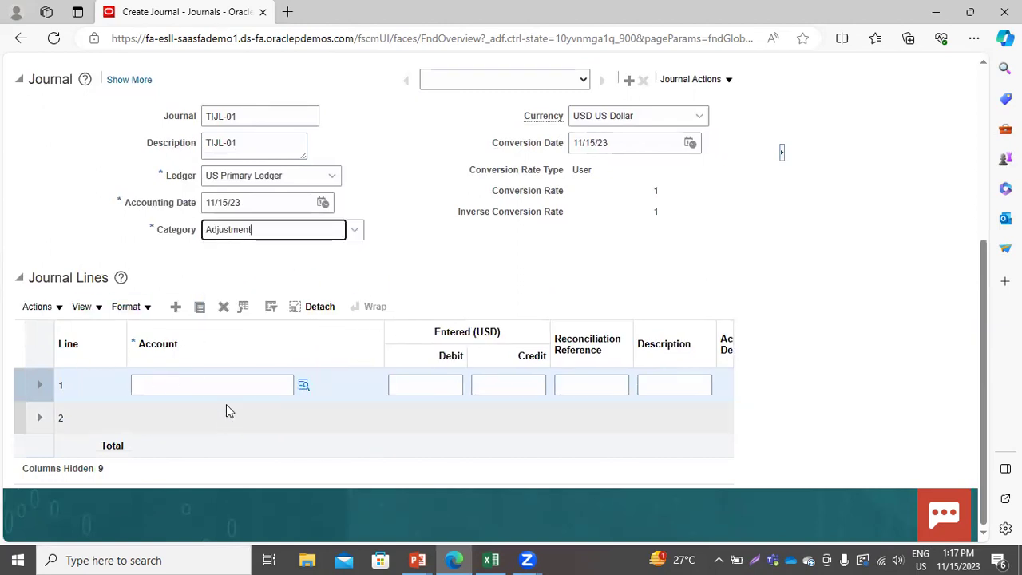
pyautogui.click(303, 384)
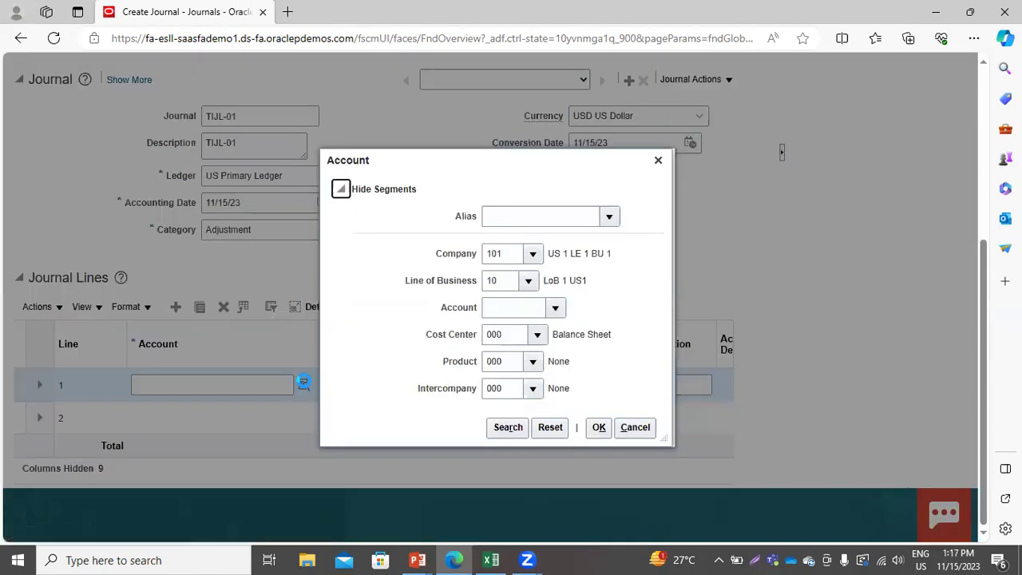
pyautogui.click(554, 307)
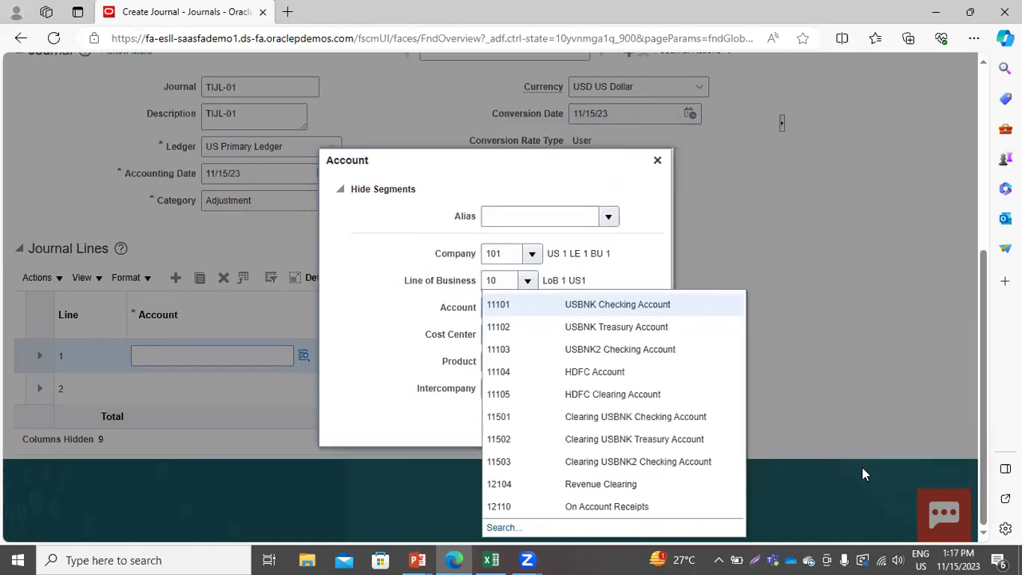
pyautogui.click(503, 527)
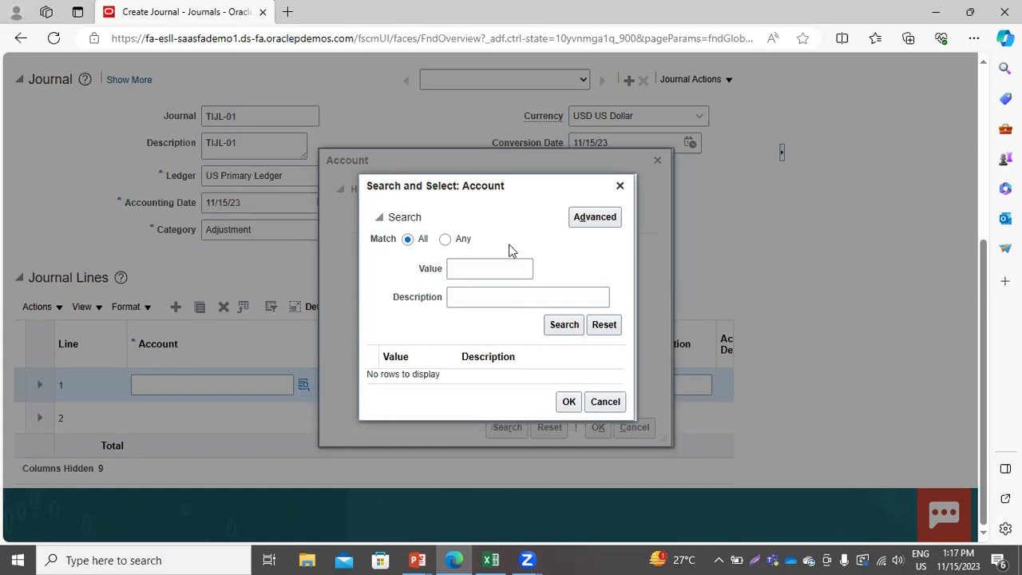
pyautogui.click(471, 270)
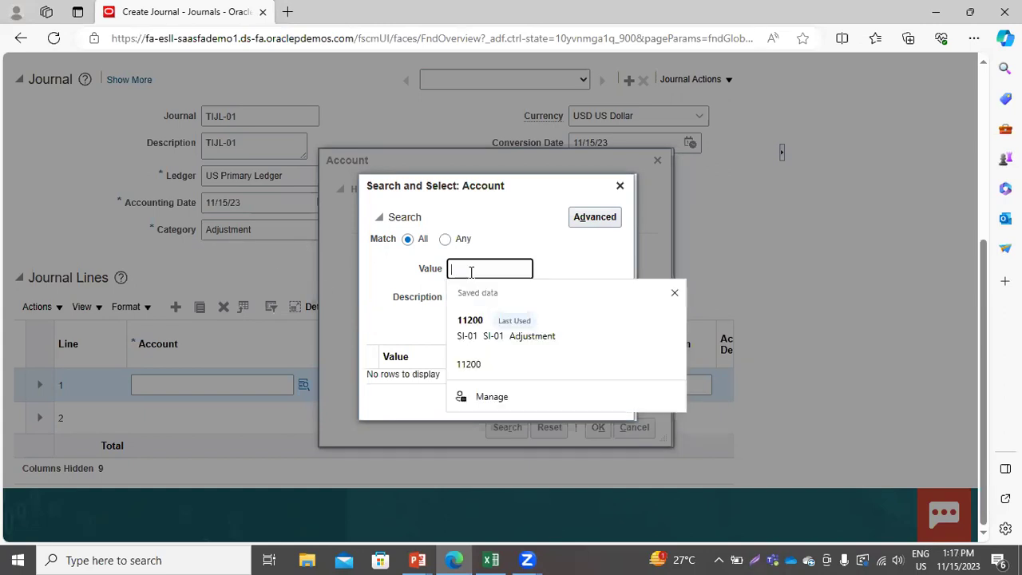
pyautogui.write('11200')
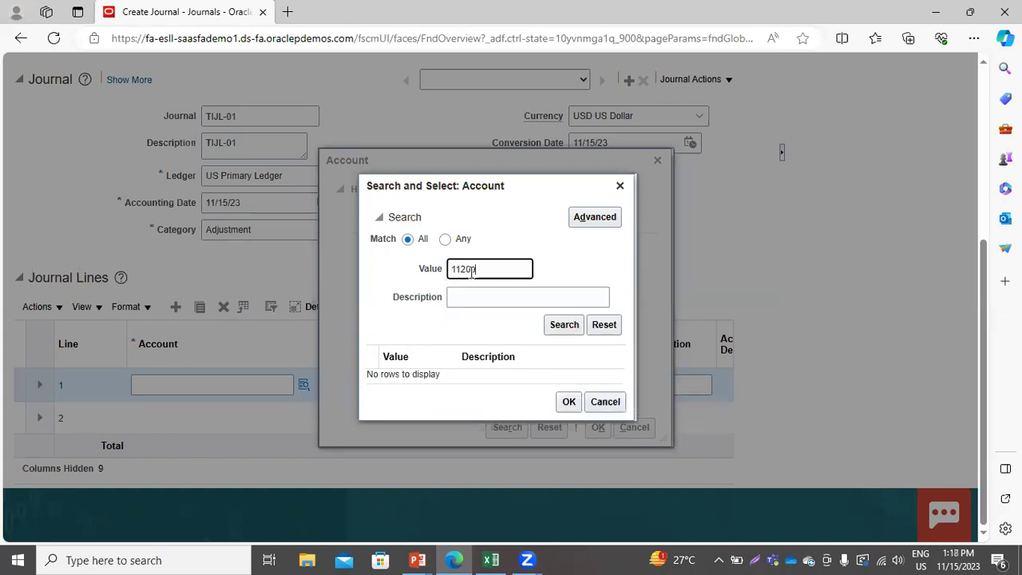
pyautogui.click(561, 324)
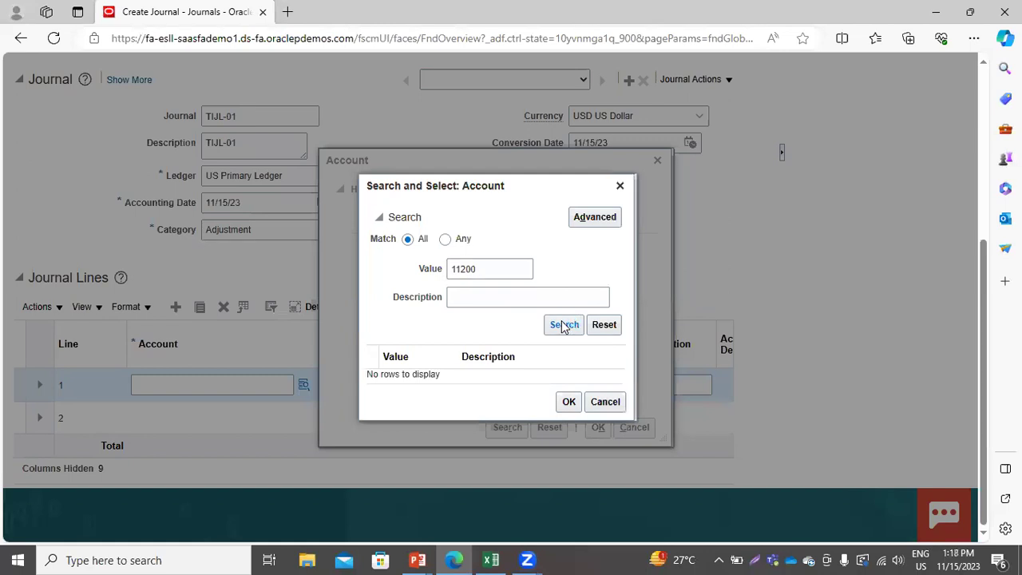
# Step: Search for account 11300, then close the account dialogs and cancel the manual journal
pyautogui.click(493, 269)
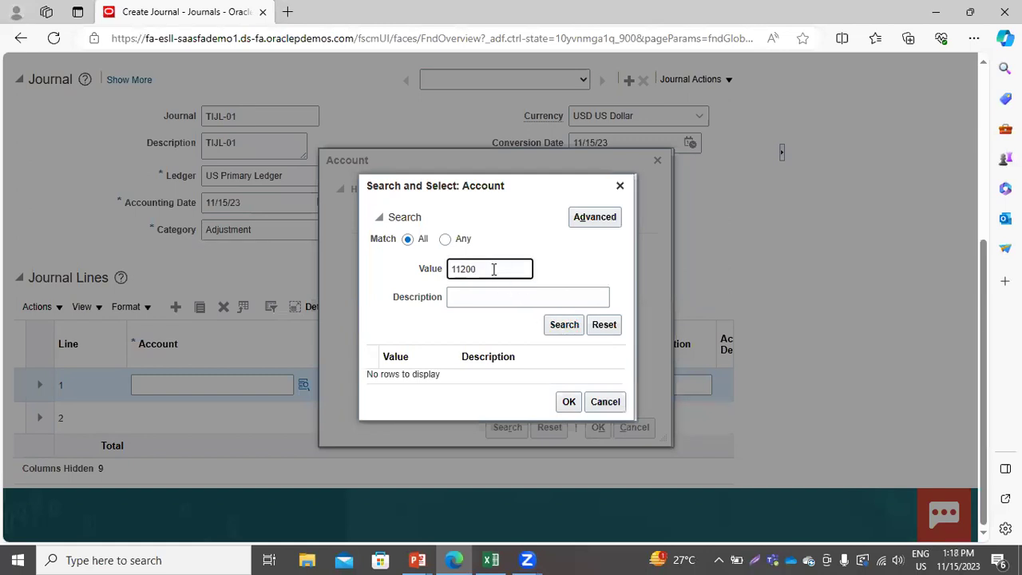
pyautogui.press('BackSpace')
pyautogui.press('BackSpace')
pyautogui.press('BackSpace')
pyautogui.write('300')
pyautogui.click(559, 328)
pyautogui.click(619, 185)
pyautogui.click(657, 159)
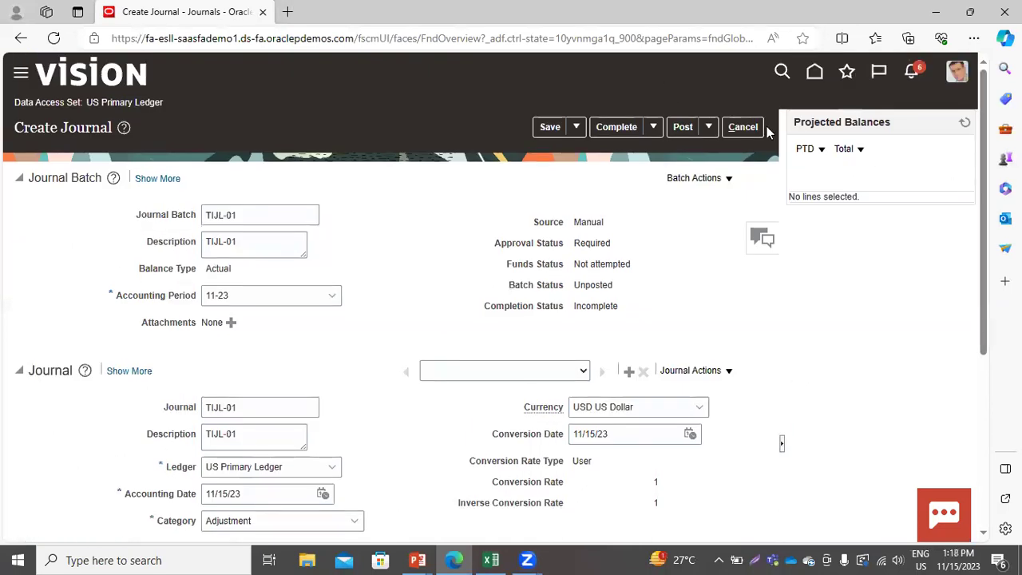
pyautogui.click(743, 131)
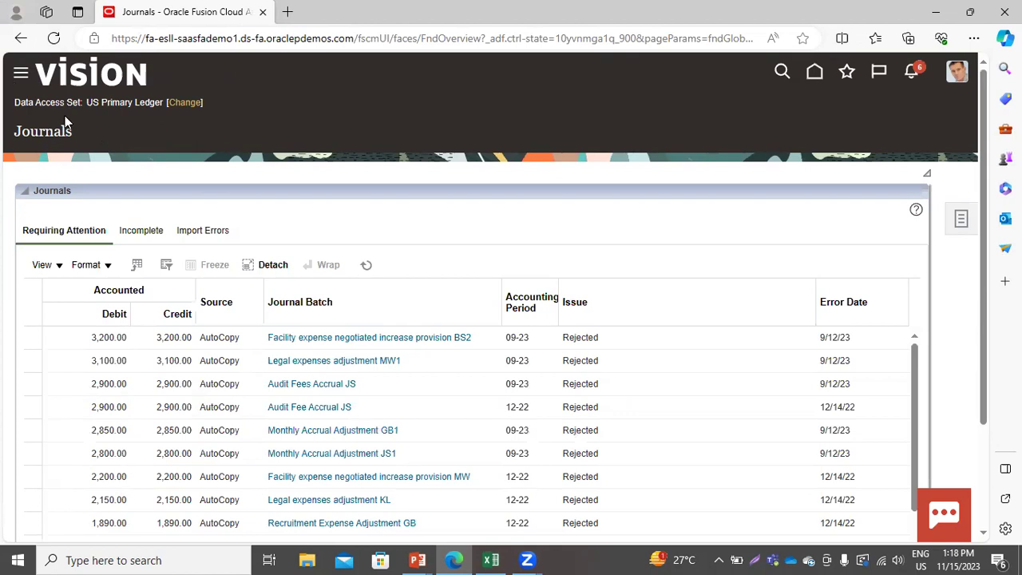
# Step: Bring the JournalImportTemplate (3) Excel workbook to the front
pyautogui.click(488, 560)
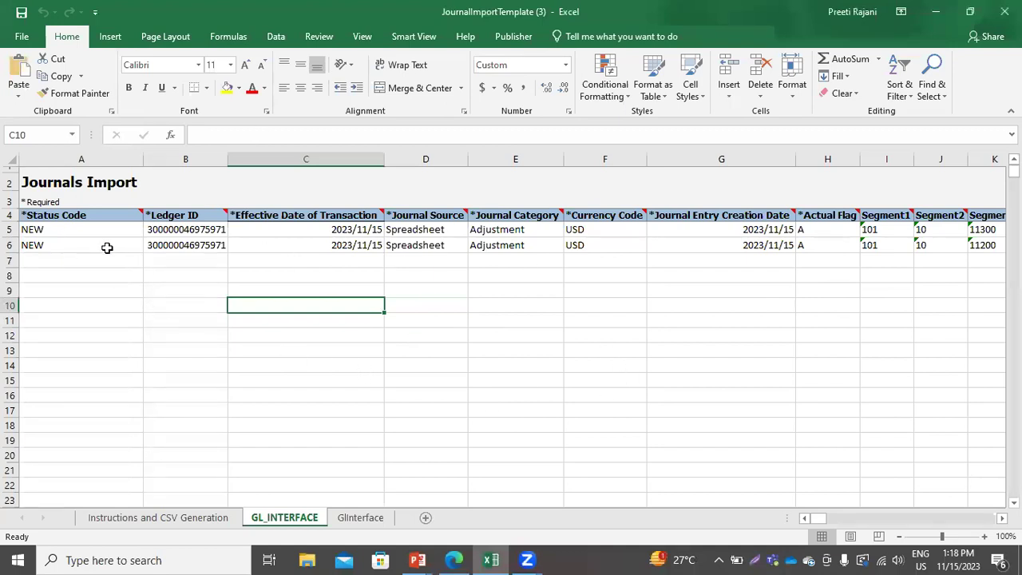
pyautogui.click(70, 232)
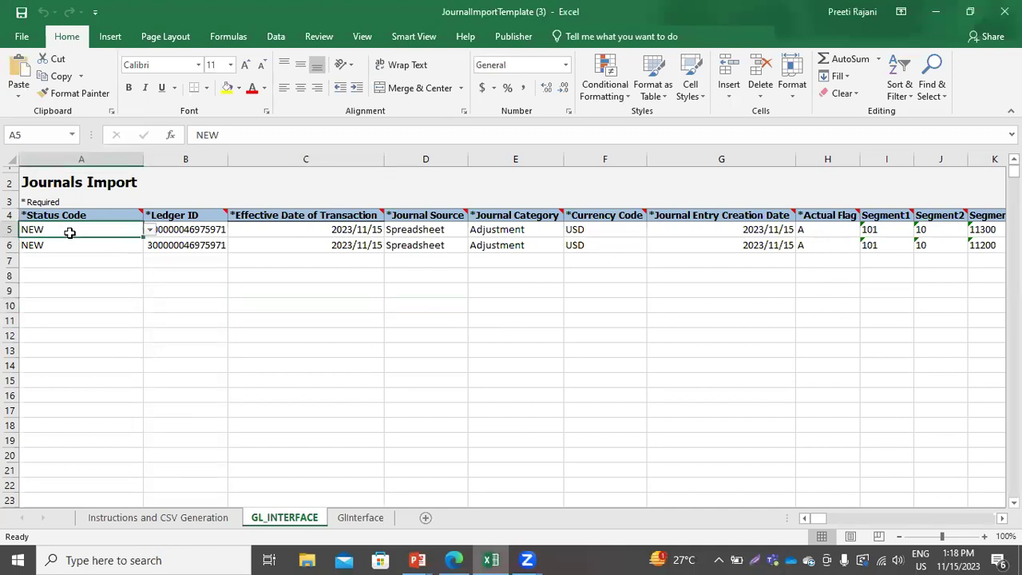
pyautogui.press('Right')
pyautogui.press('Right')
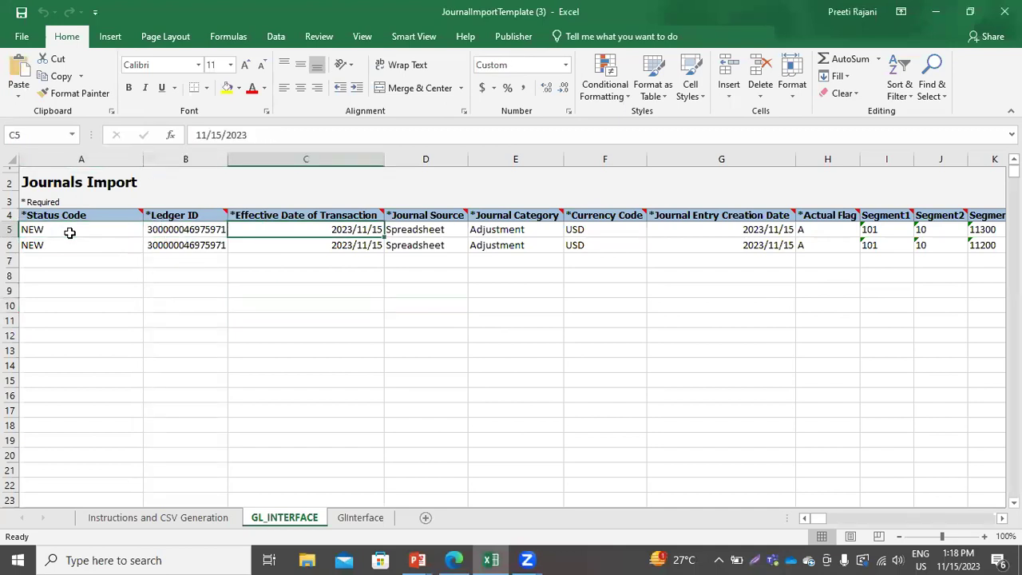
pyautogui.press('Right')
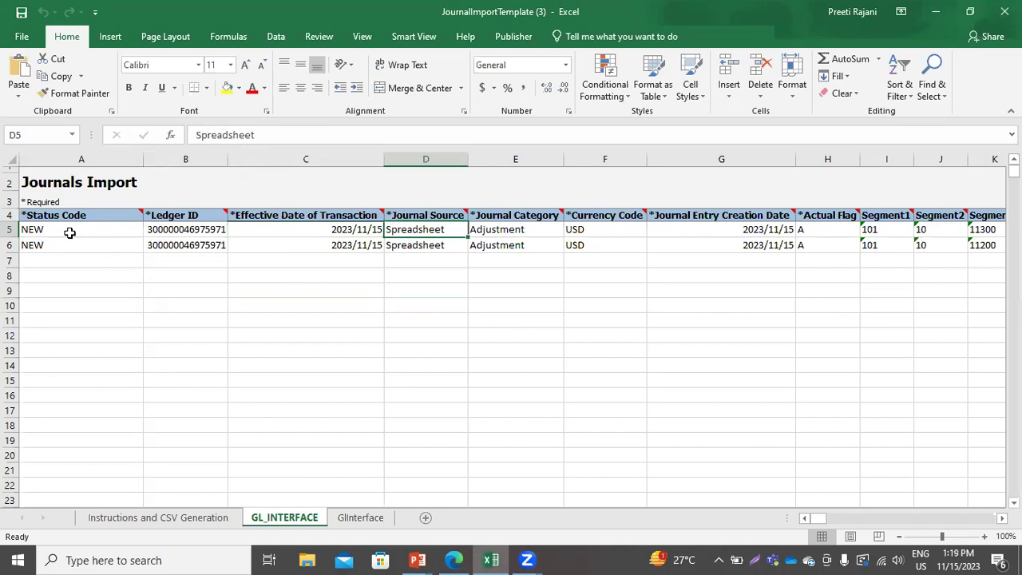
pyautogui.press('Right')
pyautogui.press('Right')
pyautogui.press('Right')
pyautogui.press('Right')
pyautogui.press('Right')
pyautogui.press('Right')
pyautogui.press('Right')
pyautogui.press('Right')
pyautogui.press('Right')
pyautogui.press('Right')
pyautogui.press('Right')
pyautogui.press('Right')
pyautogui.press('Right')
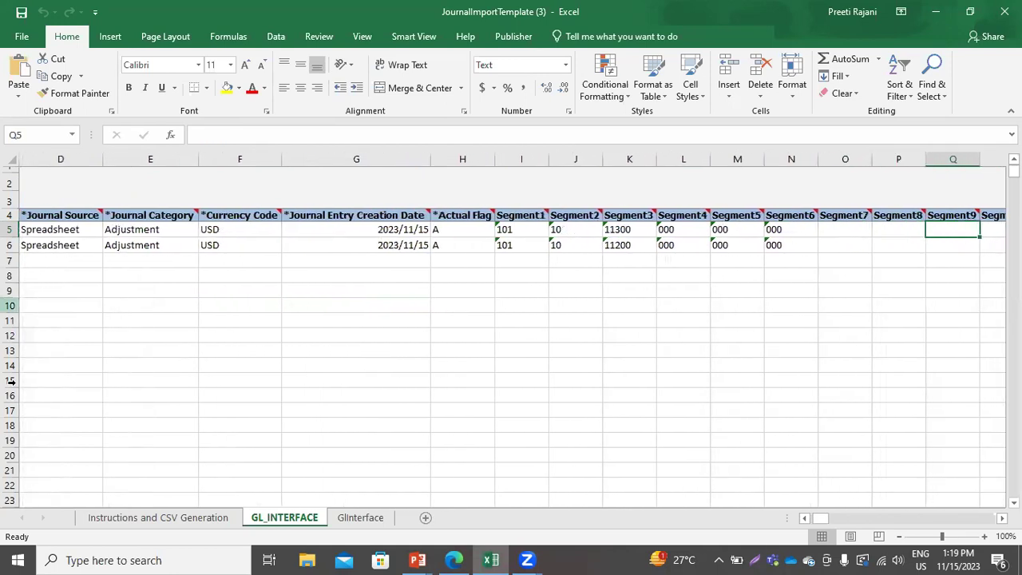
pyautogui.click(631, 232)
pyautogui.moveTo(633, 238); pyautogui.dragTo(635, 248)
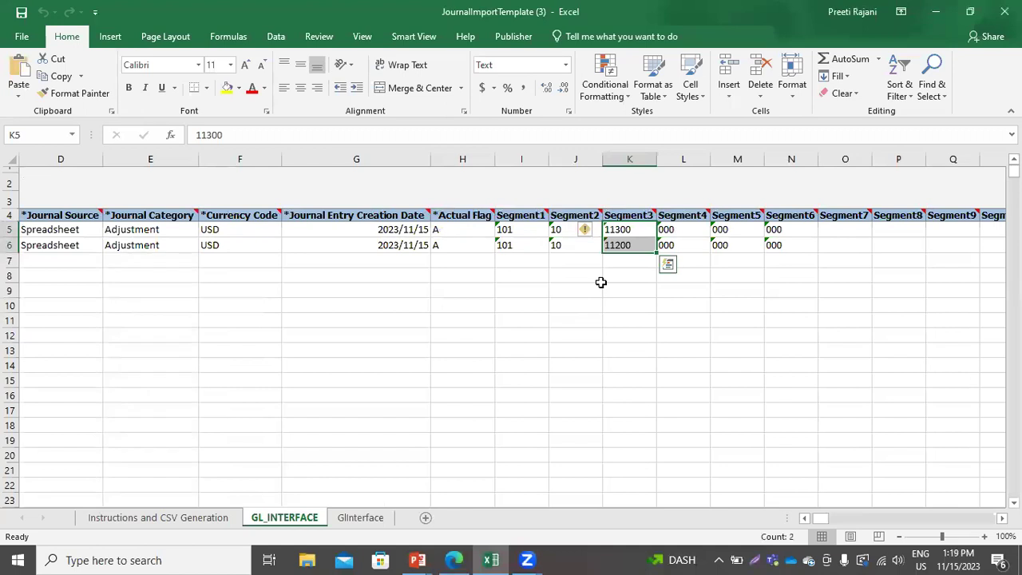
pyautogui.click(629, 320)
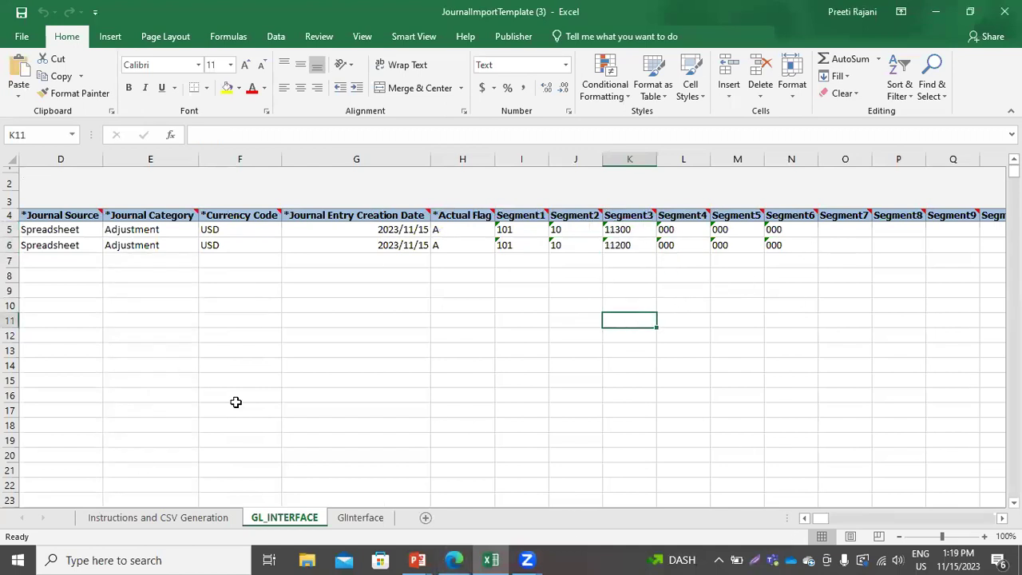
pyautogui.click(176, 519)
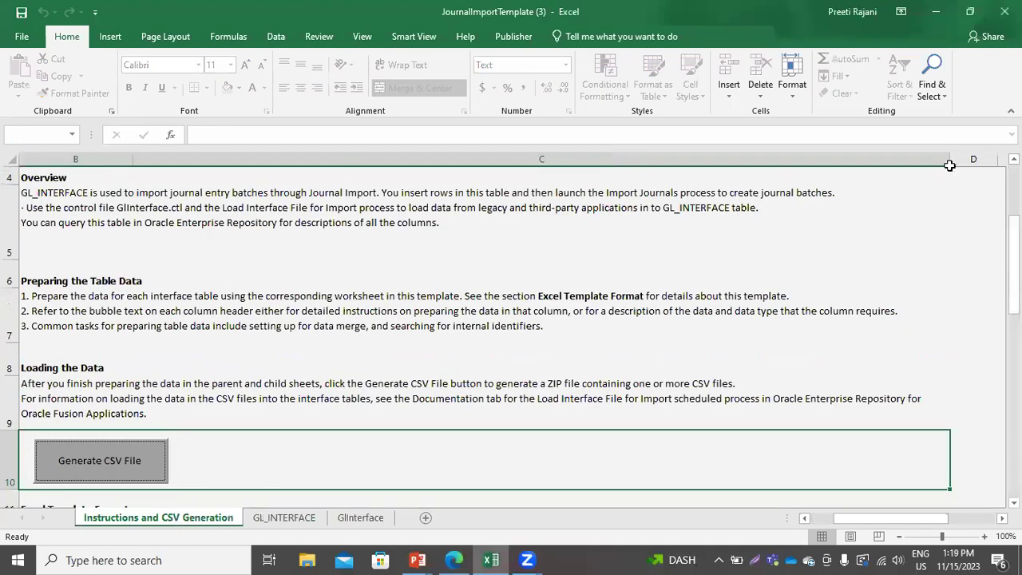
pyautogui.click(286, 519)
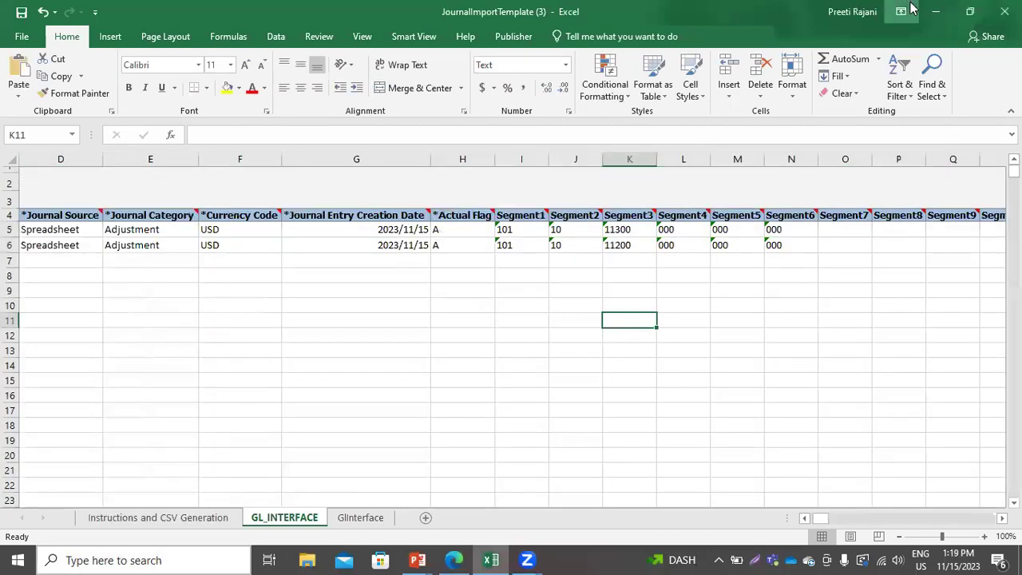
pyautogui.click(448, 559)
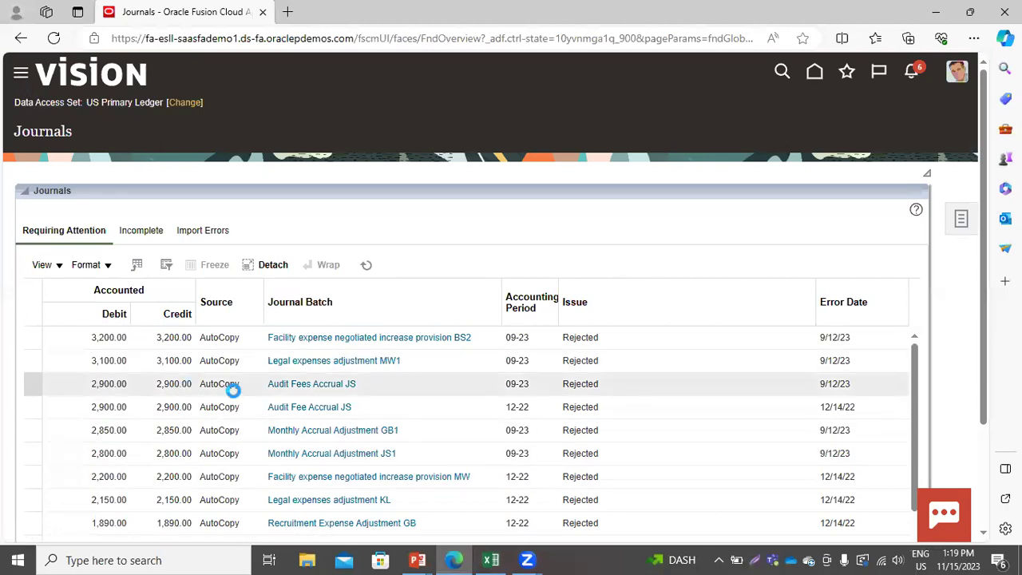
# Step: Schedule a new Load Interface File for Import process from Tools > Scheduled Processes
pyautogui.scroll(-7, 205, 406)
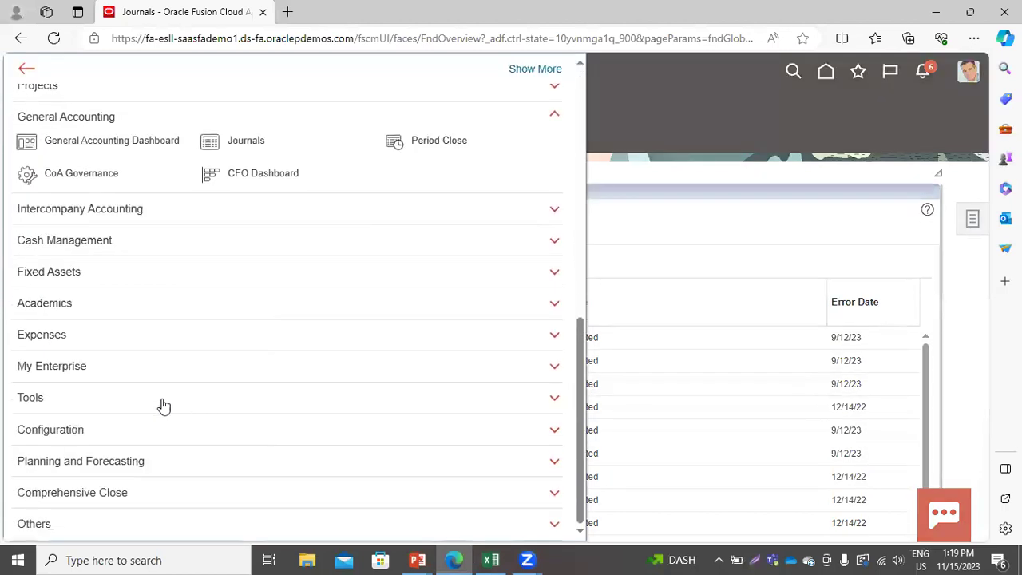
pyautogui.click(164, 404)
pyautogui.scroll(-1, 132, 412)
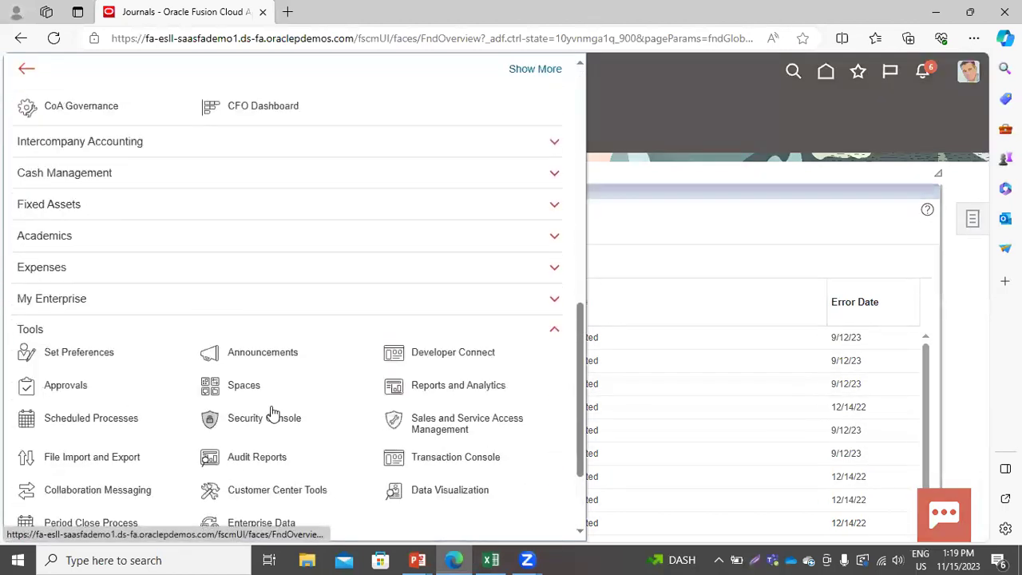
pyautogui.click(122, 415)
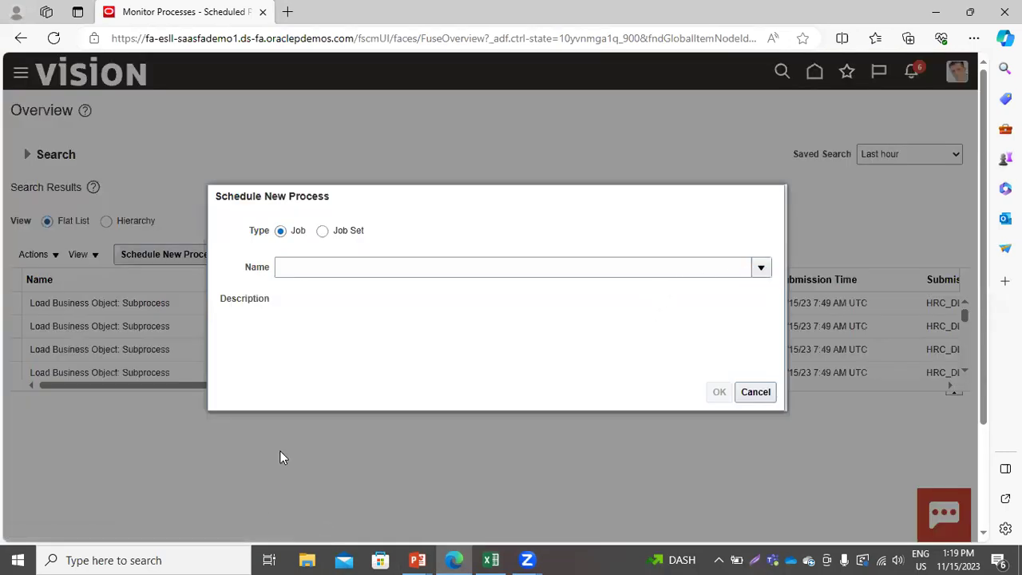
pyautogui.click(285, 527)
pyautogui.click(356, 268)
pyautogui.click(383, 321)
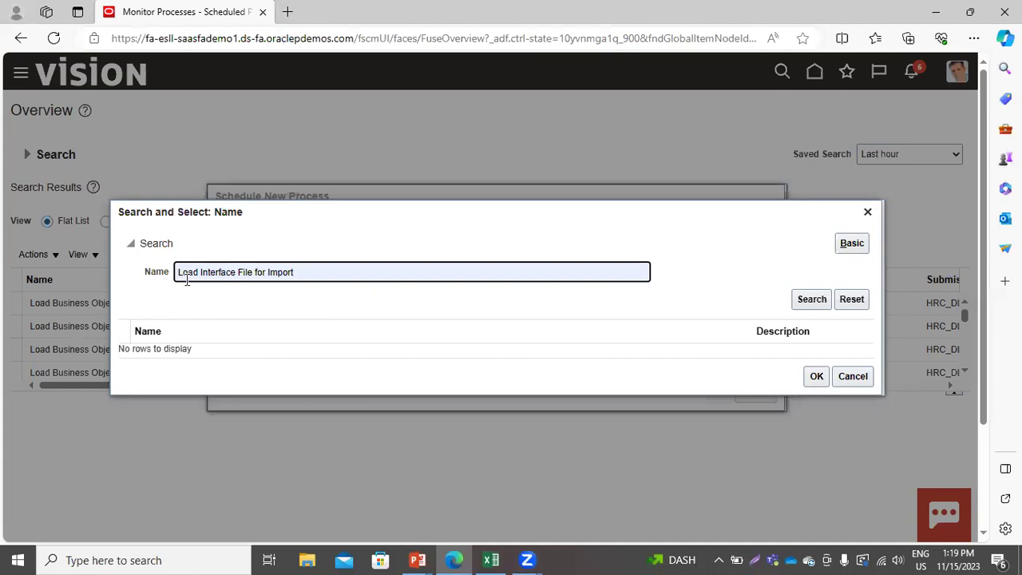
pyautogui.click(811, 300)
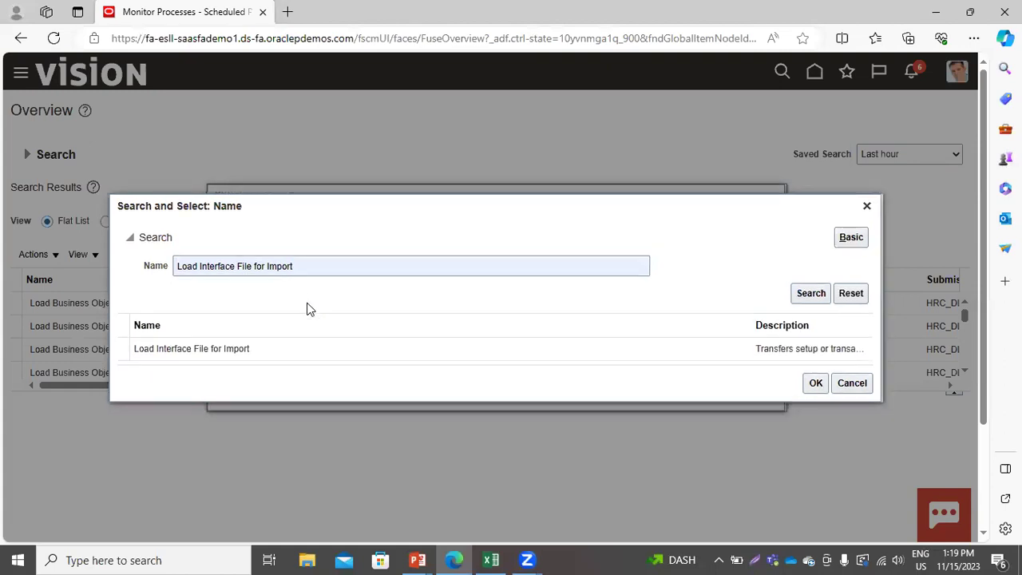
pyautogui.click(543, 351)
pyautogui.click(815, 384)
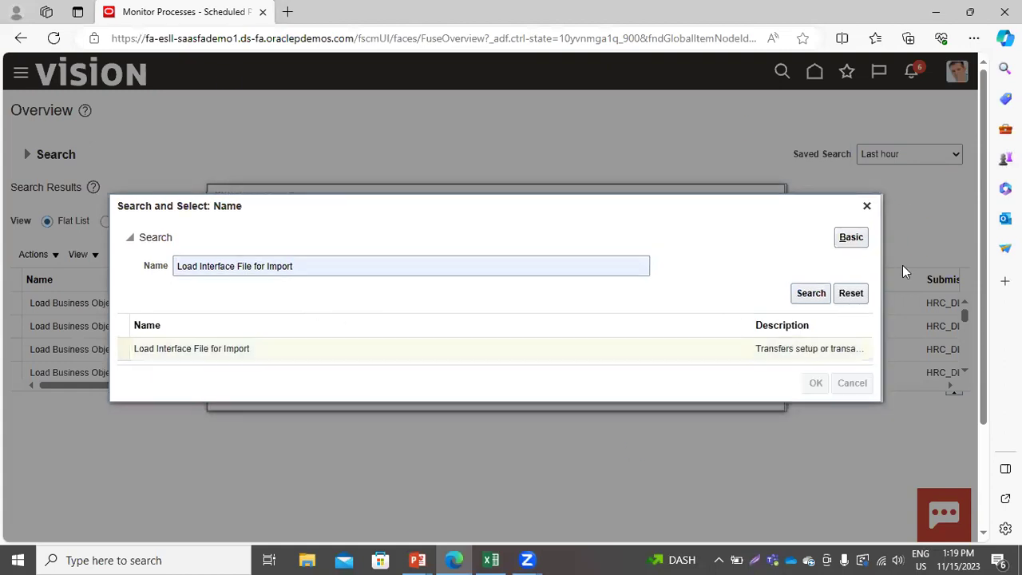
pyautogui.click(720, 391)
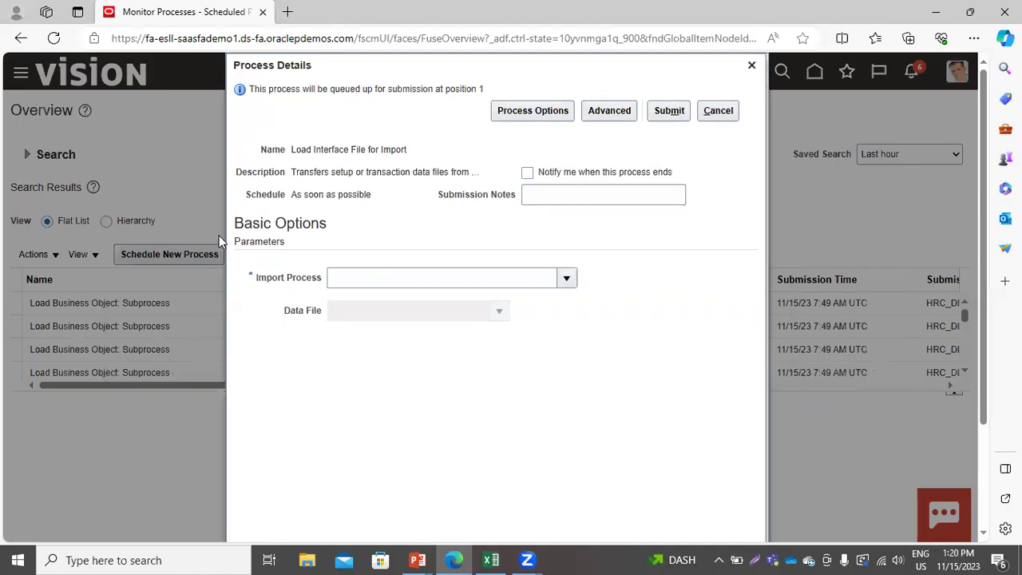
# Step: Search import processes for 'Import' and select Import Journals as the Import Process
pyautogui.click(569, 280)
pyautogui.click(348, 527)
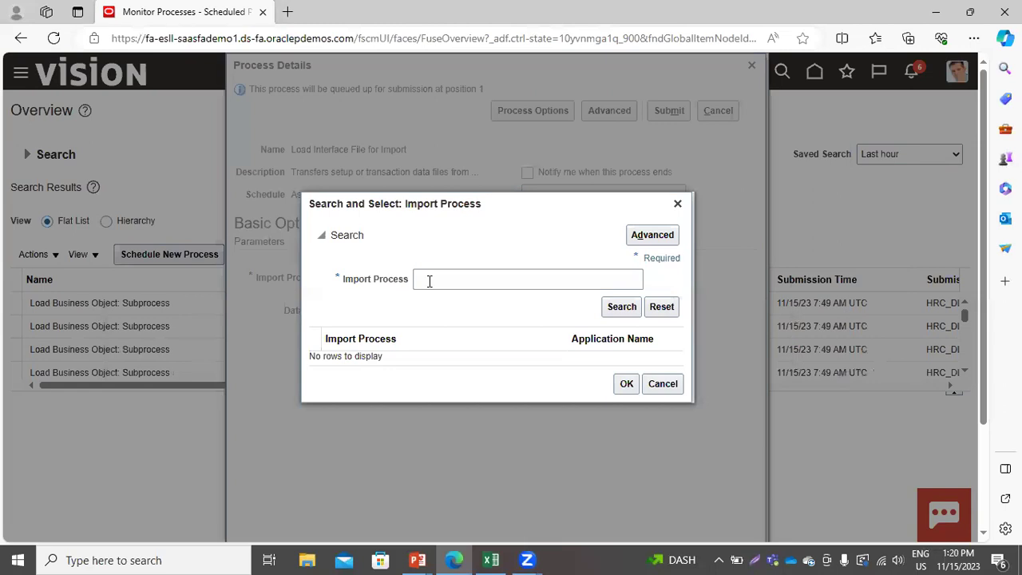
pyautogui.click(435, 277)
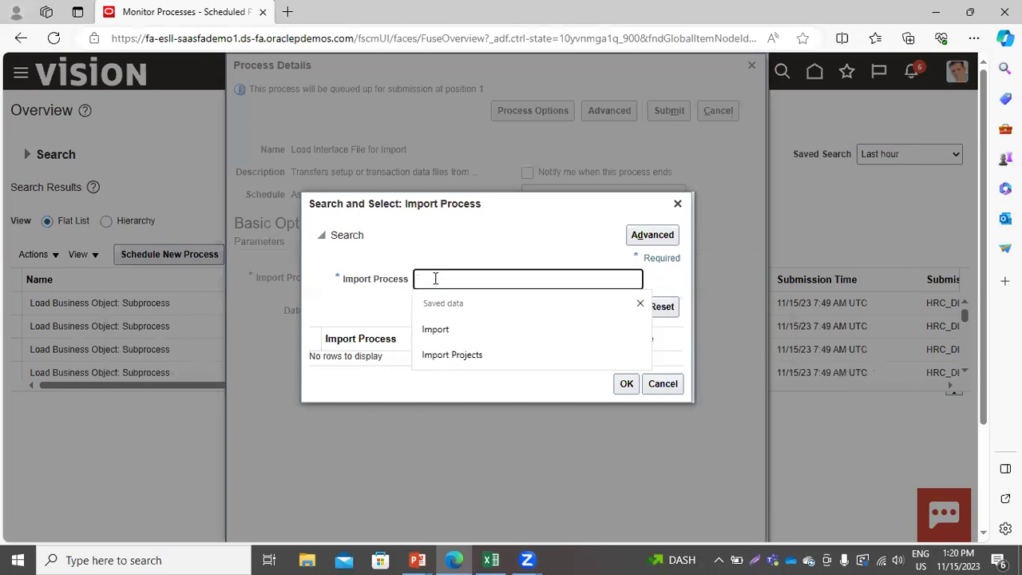
pyautogui.click(433, 328)
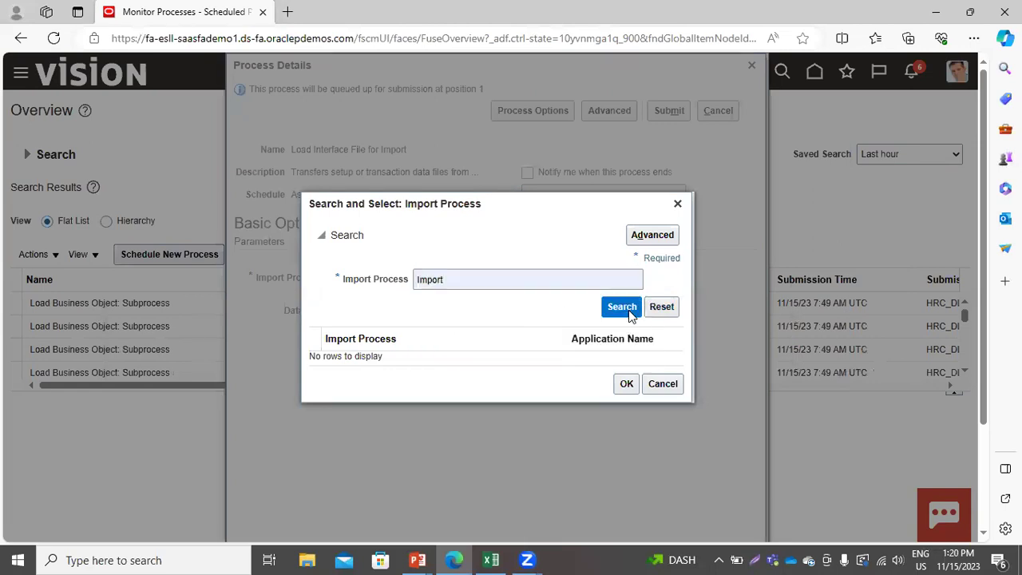
pyautogui.click(623, 306)
pyautogui.scroll(-5, 417, 421)
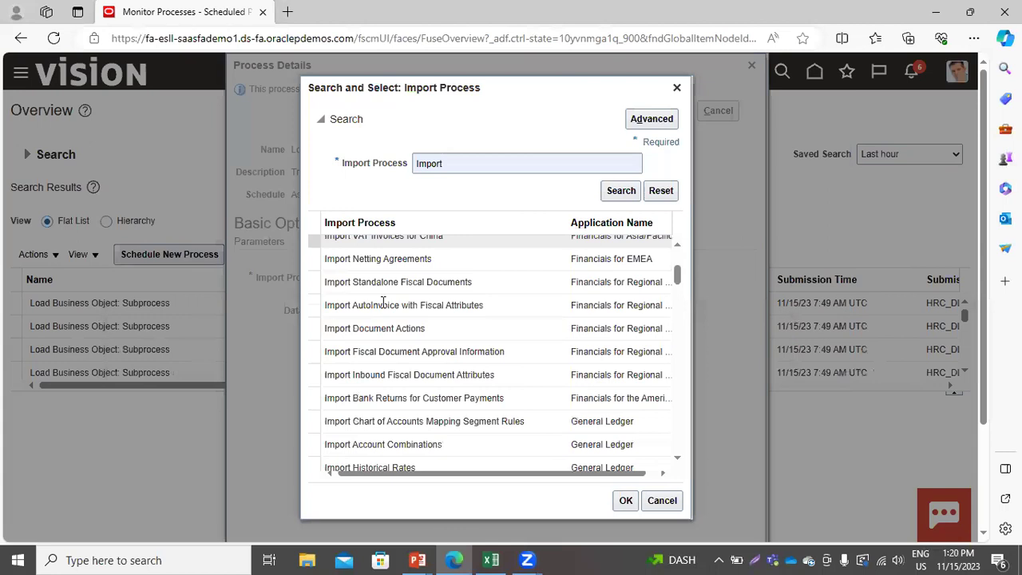
pyautogui.click(375, 462)
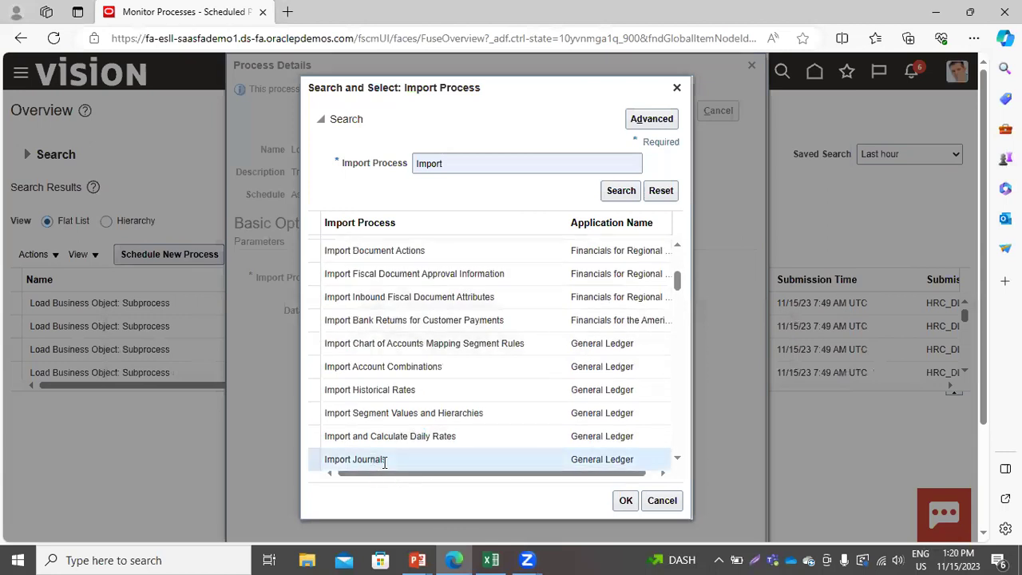
pyautogui.click(625, 500)
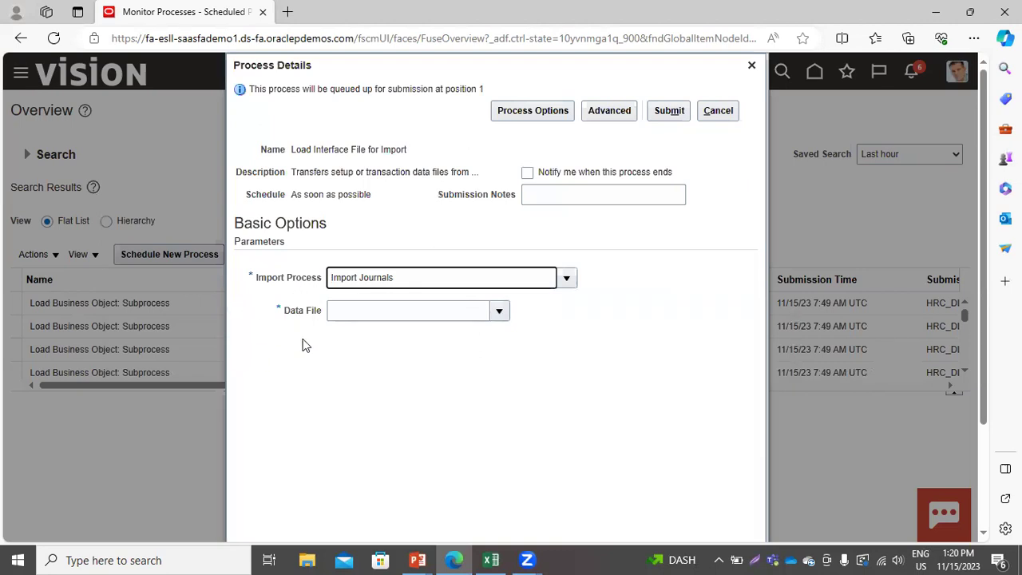
# Step: Upload GlInterface.zip from Desktop > Journal Import as the data file and submit the process
pyautogui.click(499, 310)
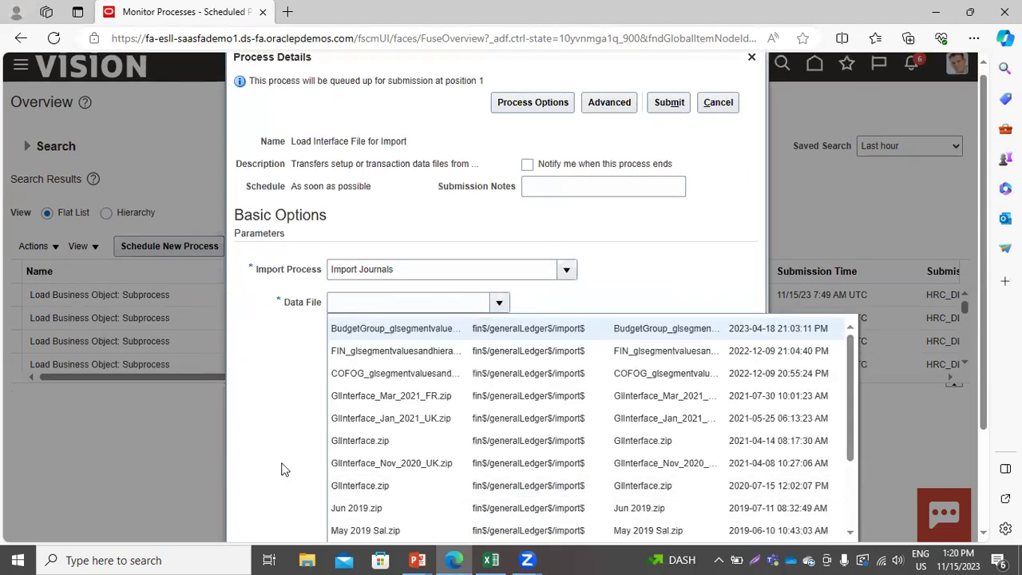
pyautogui.scroll(-2, 282, 468)
pyautogui.click(344, 442)
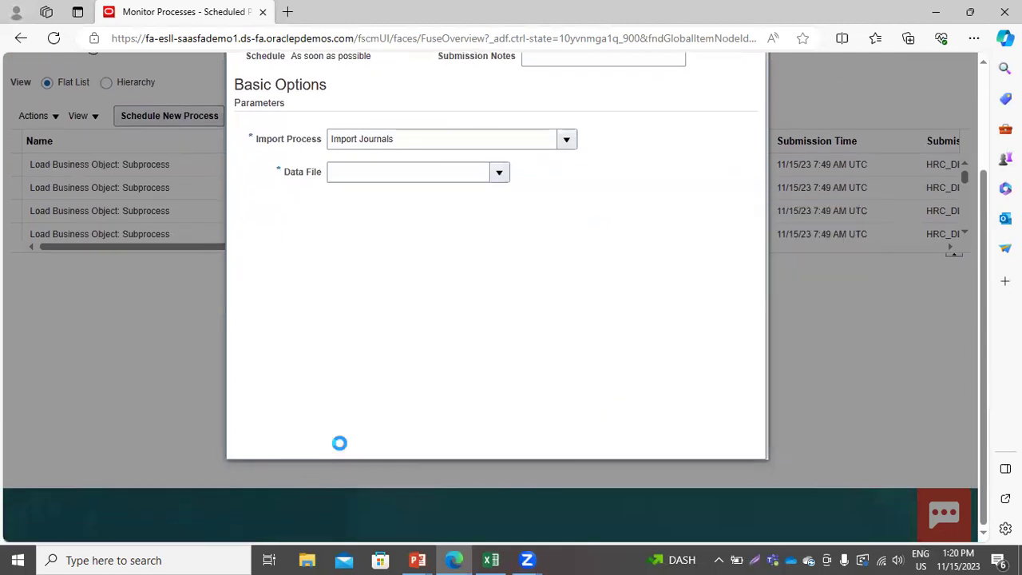
pyautogui.click(446, 299)
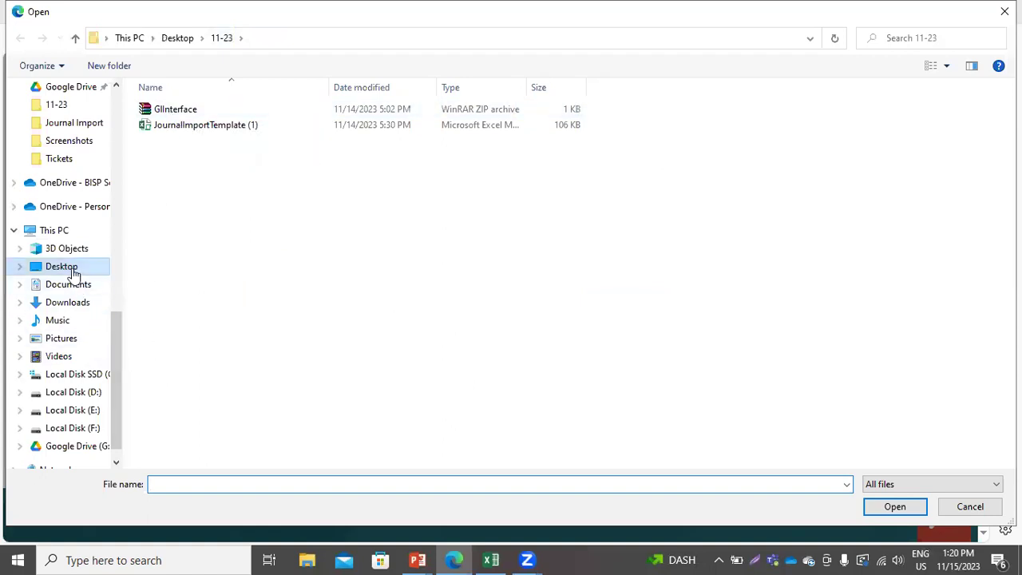
pyautogui.click(70, 272)
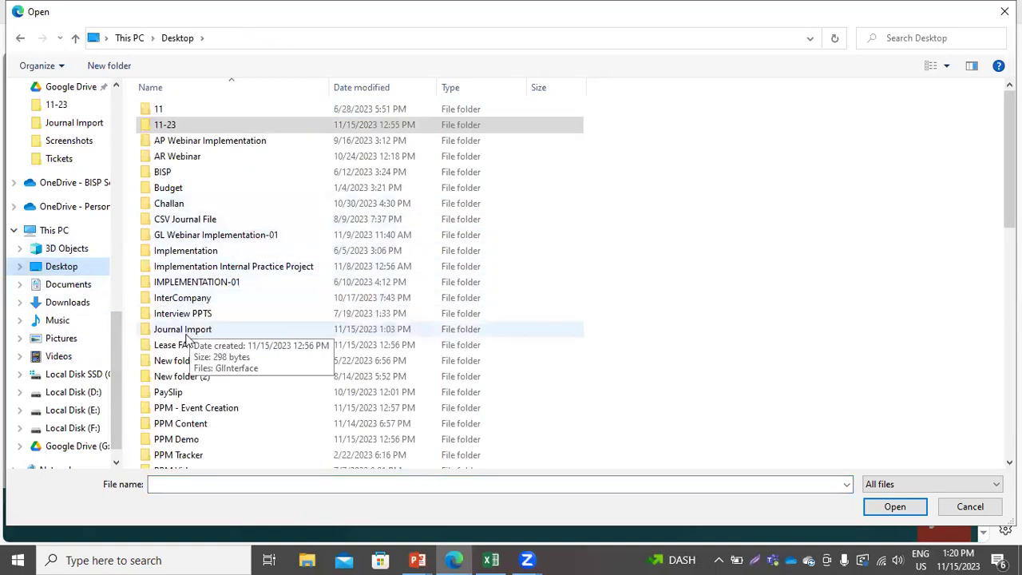
pyautogui.doubleClick(183, 330)
pyautogui.click(156, 115)
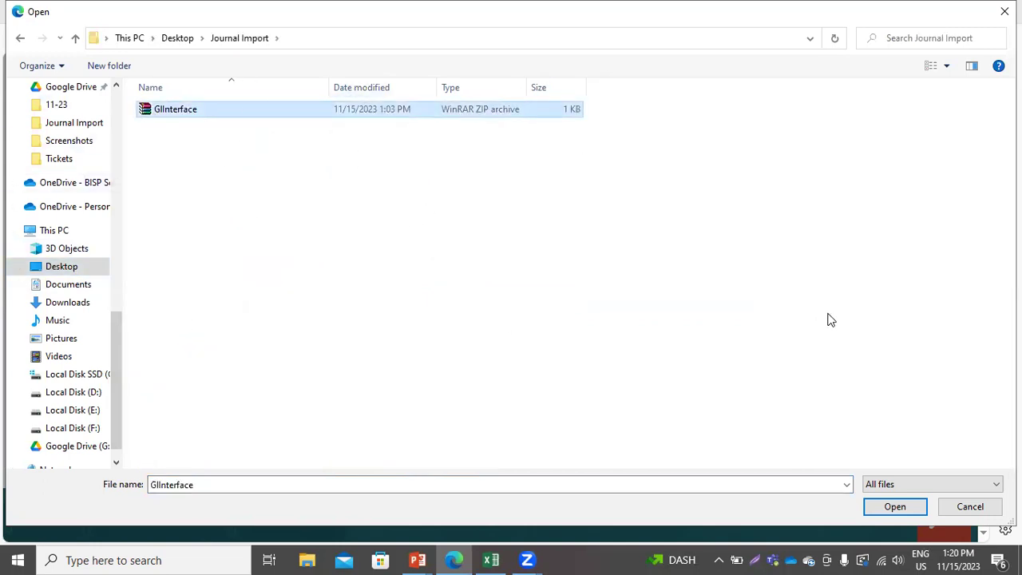
pyautogui.click(882, 509)
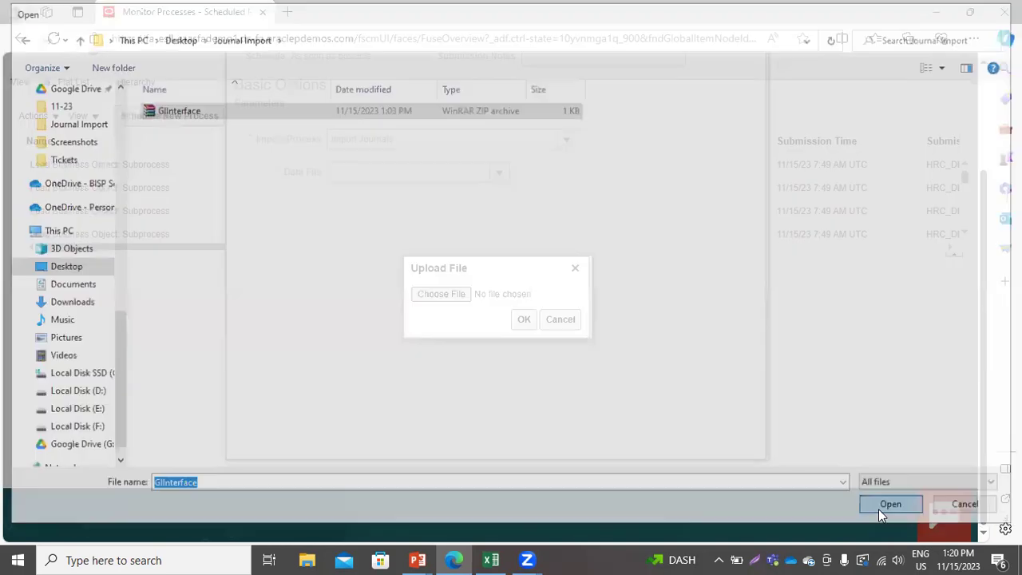
pyautogui.click(523, 319)
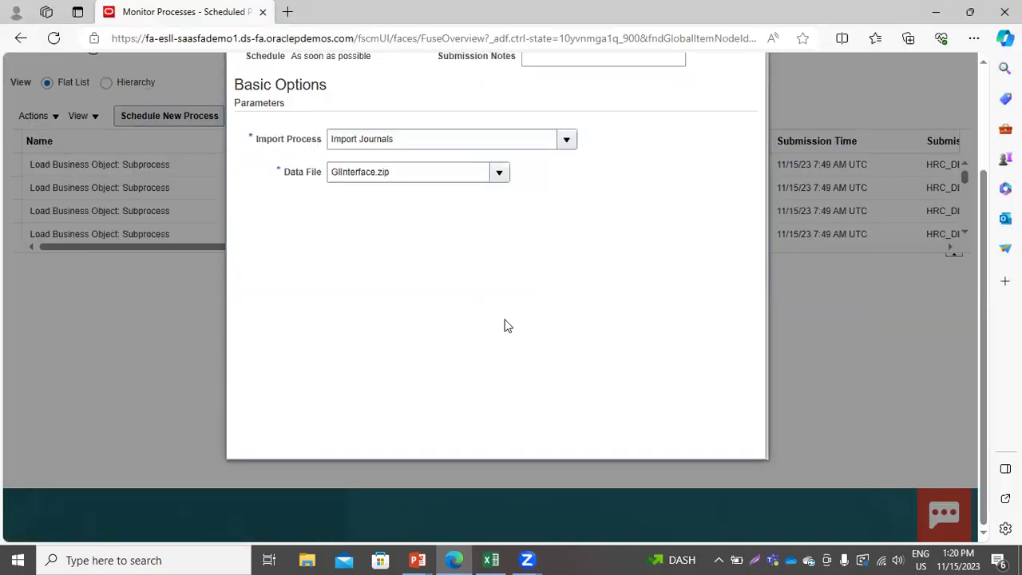
pyautogui.click(668, 111)
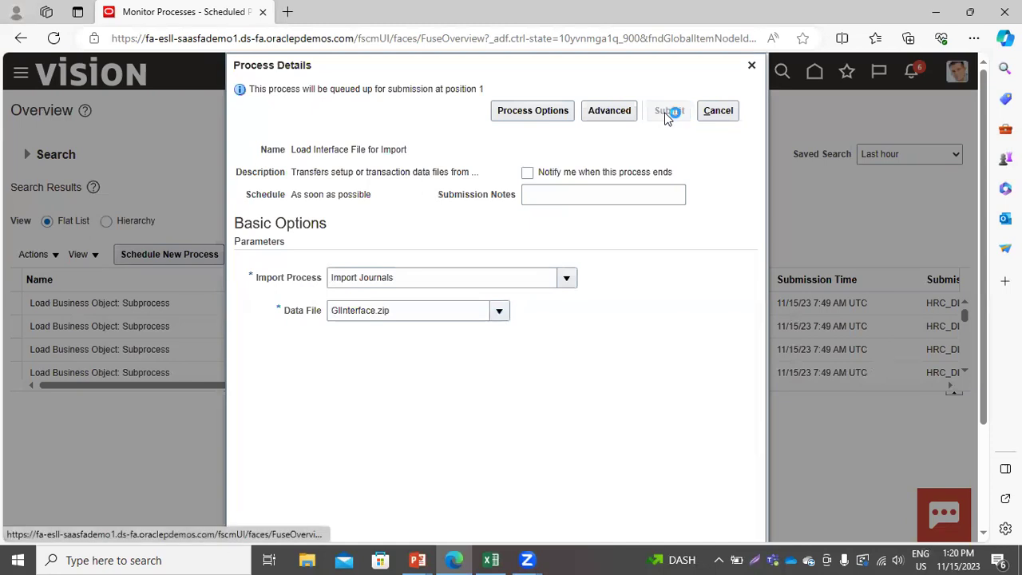
# Step: Dismiss the confirmation and refresh until Load File to Interface process 6451816 shows Succeeded
pyautogui.click(665, 214)
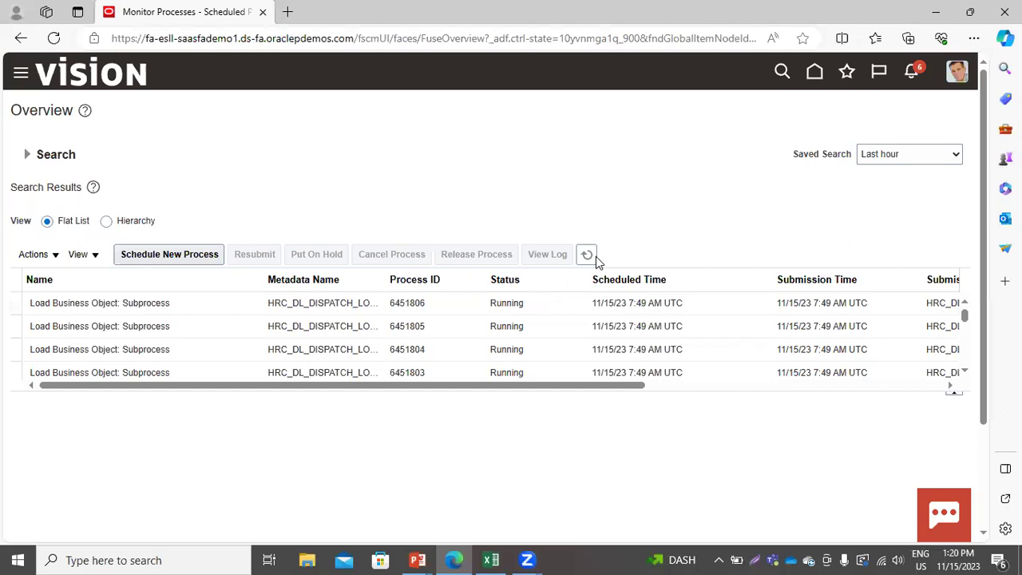
pyautogui.click(595, 256)
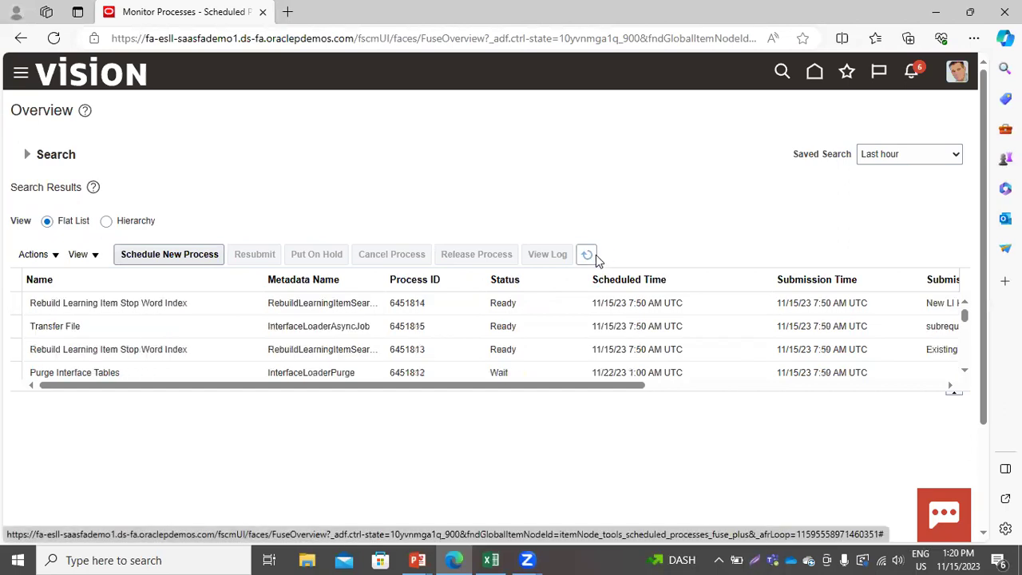
pyautogui.click(589, 257)
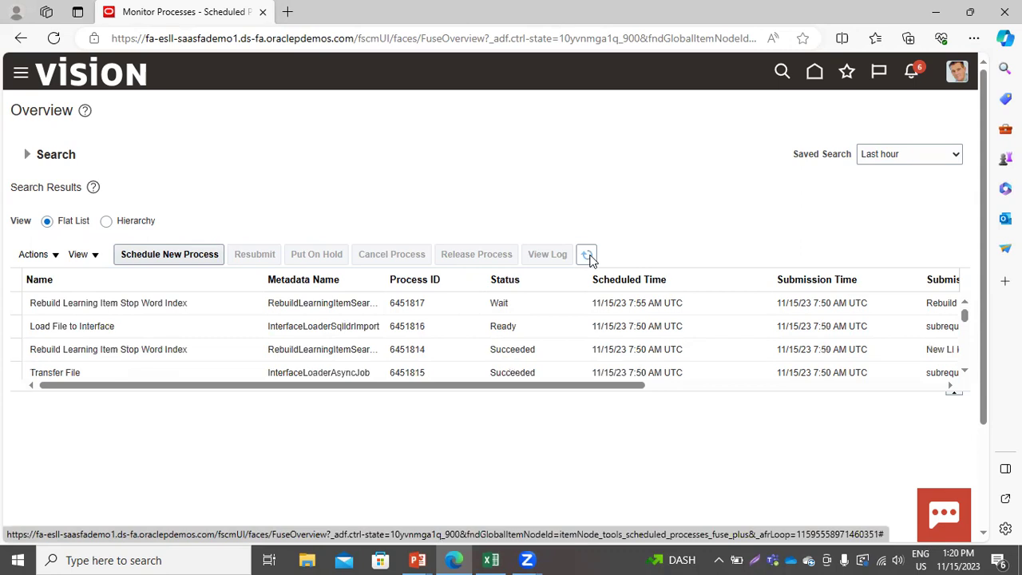
pyautogui.click(590, 257)
pyautogui.click(589, 257)
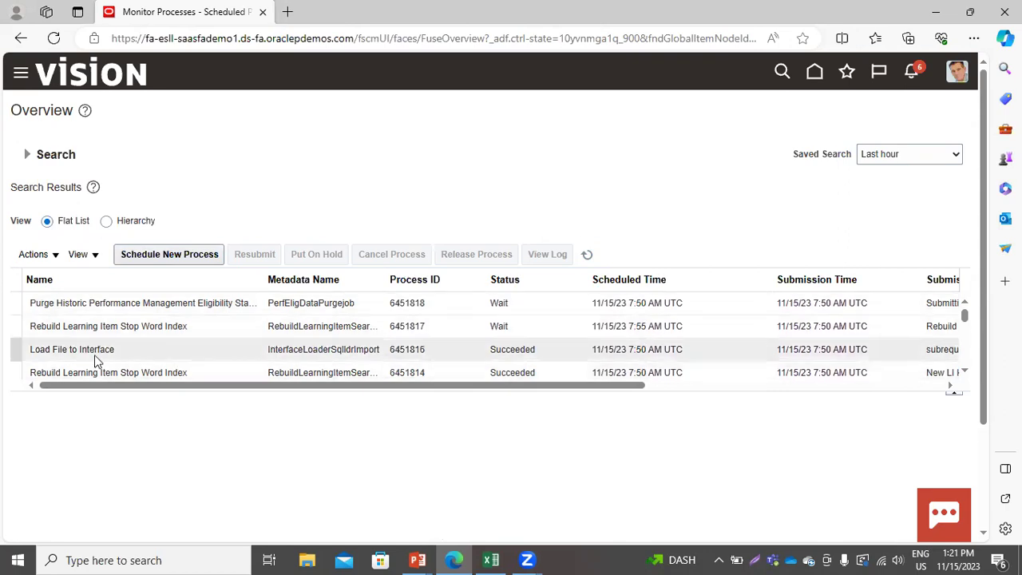
pyautogui.click(588, 256)
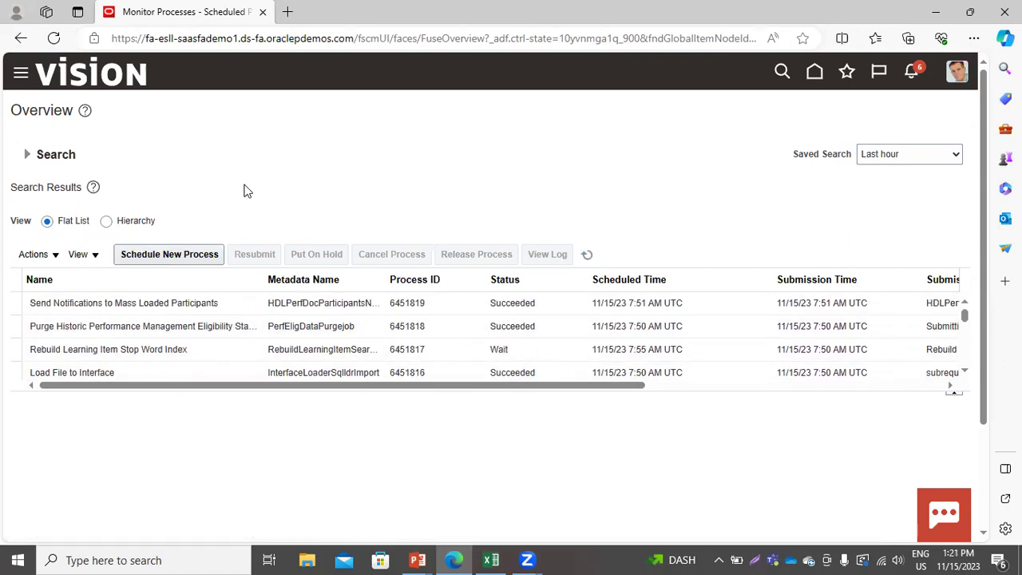
# Step: Schedule a new process, clear the job name, and search job names for 'Imp'
pyautogui.click(182, 255)
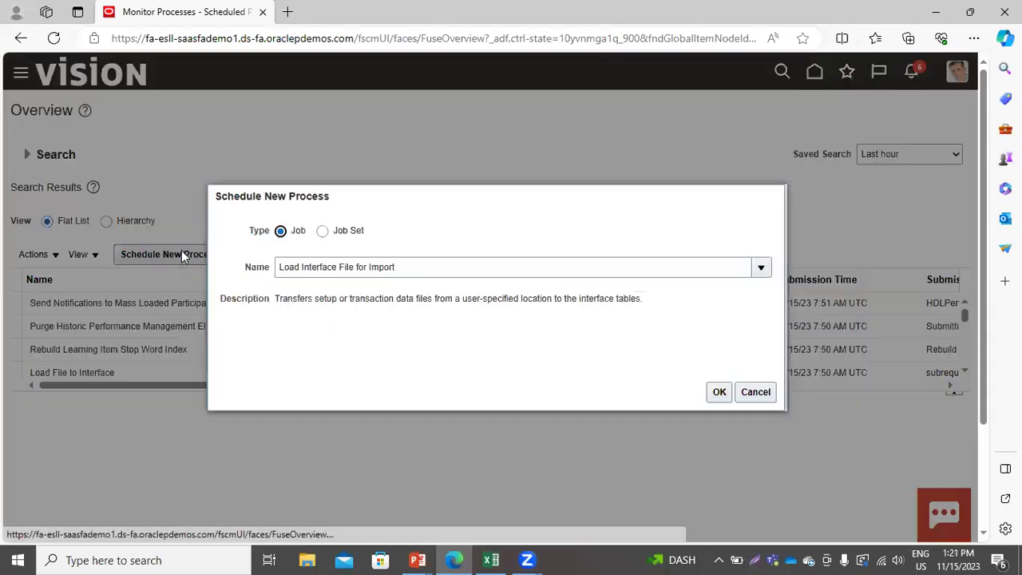
pyautogui.click(552, 270)
pyautogui.hotkey('ctrl', 'a')
pyautogui.press('BackSpace')
pyautogui.click(763, 269)
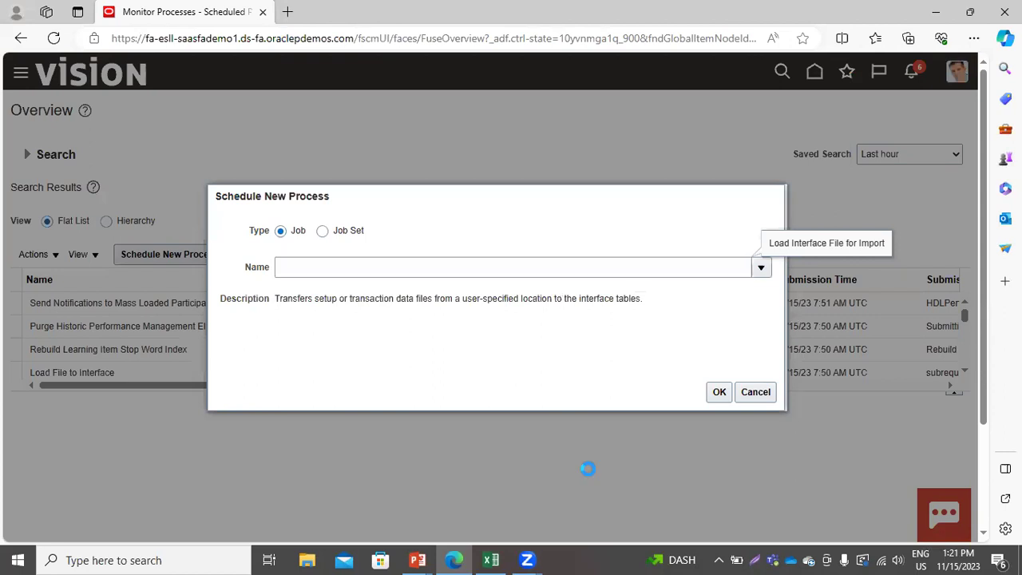
pyautogui.click(294, 520)
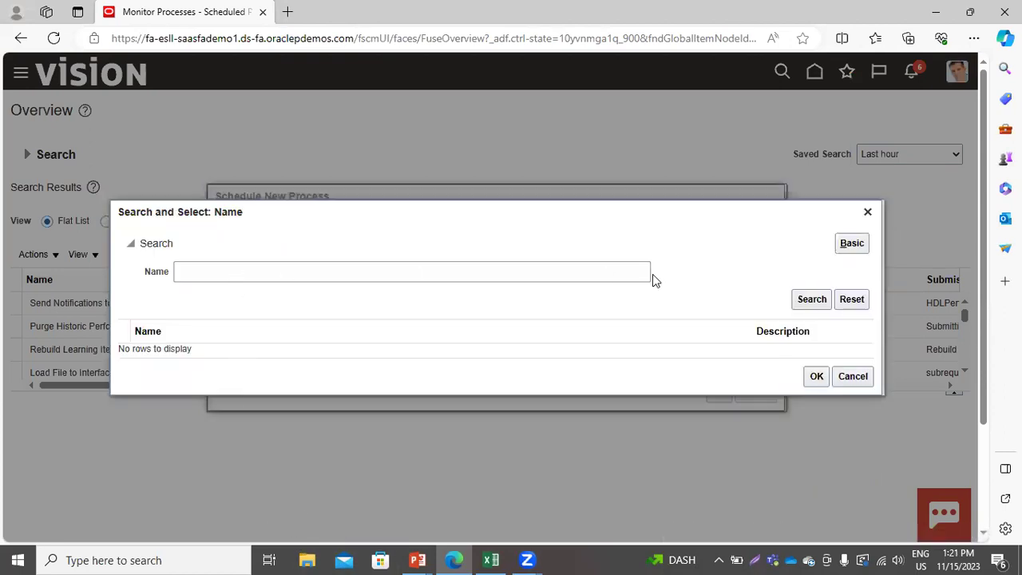
pyautogui.click(628, 276)
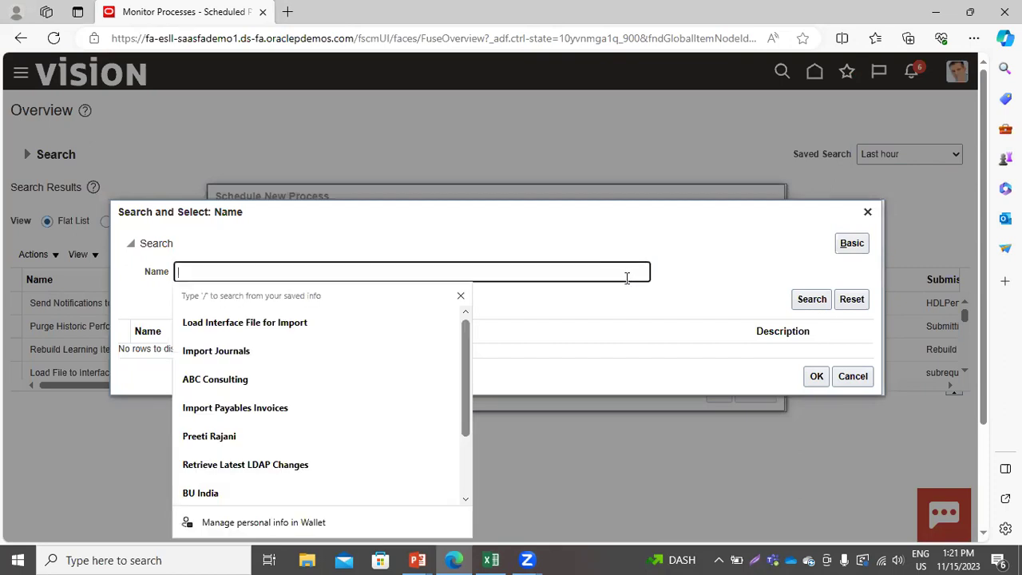
pyautogui.write('Impo')
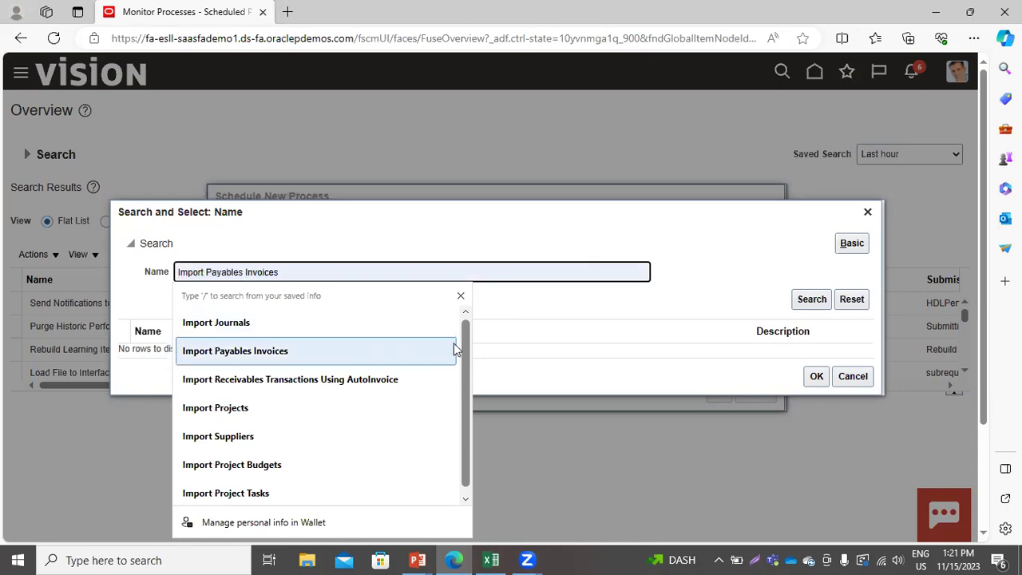
pyautogui.click(801, 302)
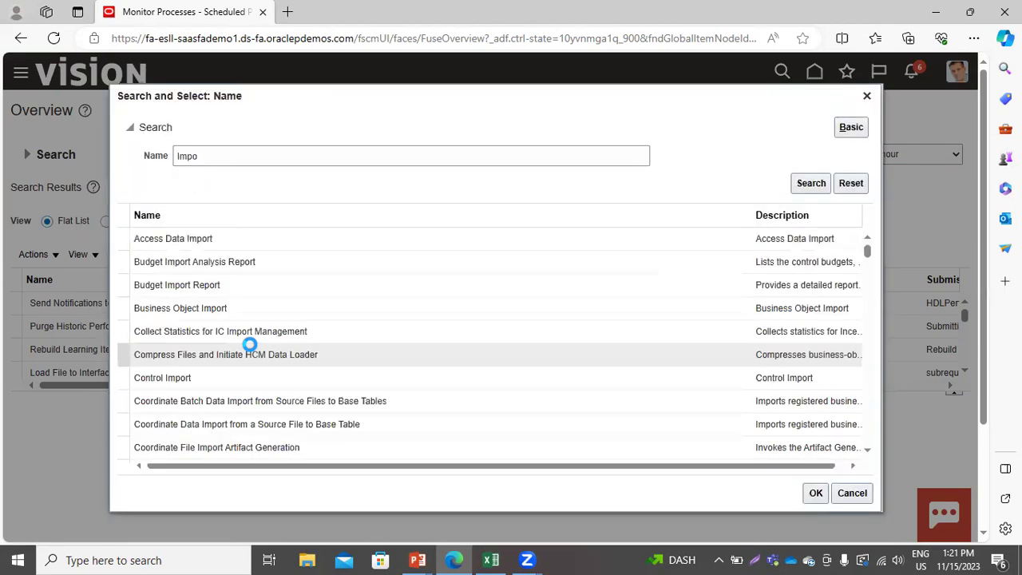
# Step: Select Import Journals and open its process details with Data Access Set US Primary Ledger
pyautogui.scroll(-4, 250, 344)
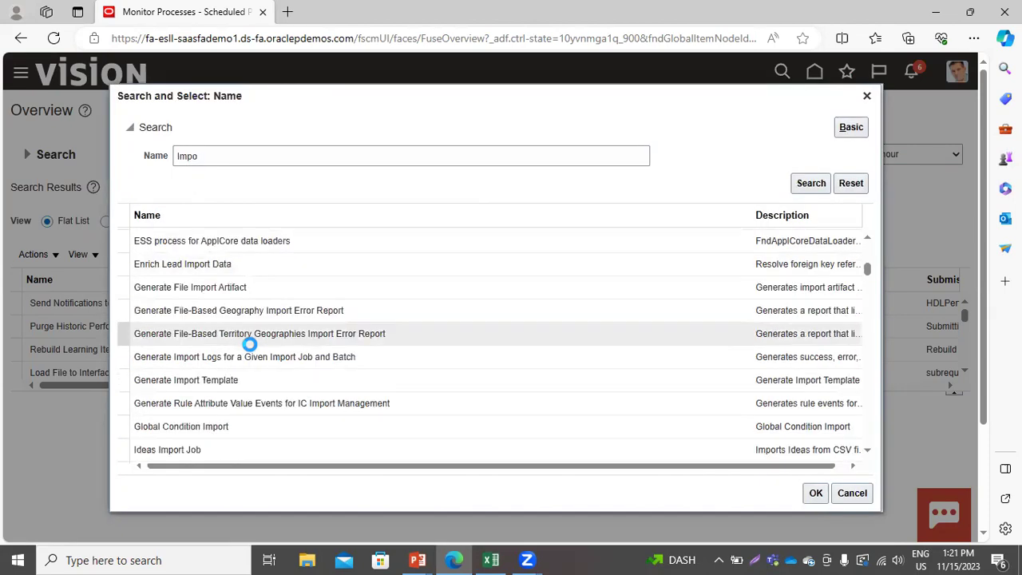
pyautogui.scroll(4, 250, 344)
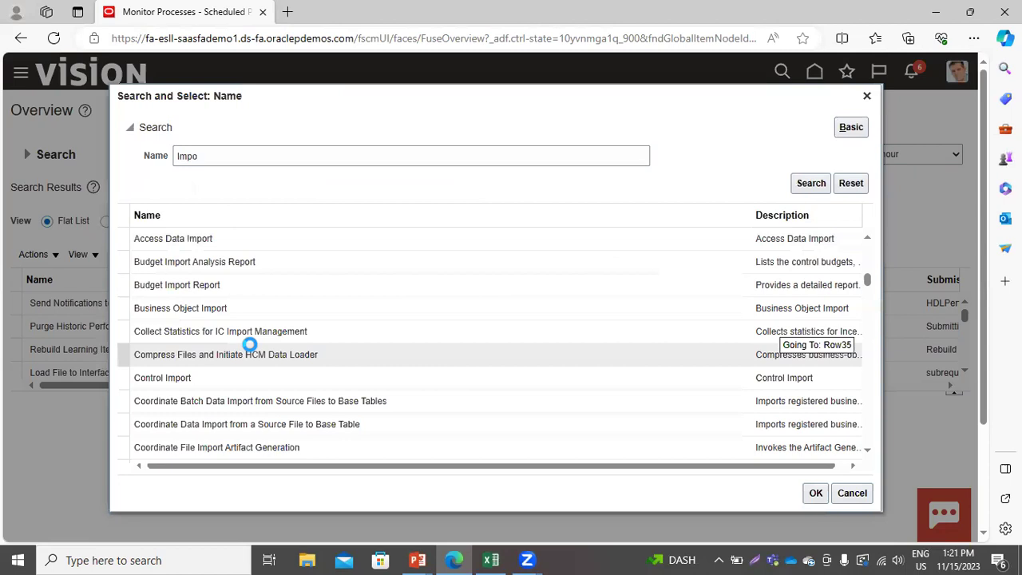
pyautogui.scroll(-8, 250, 344)
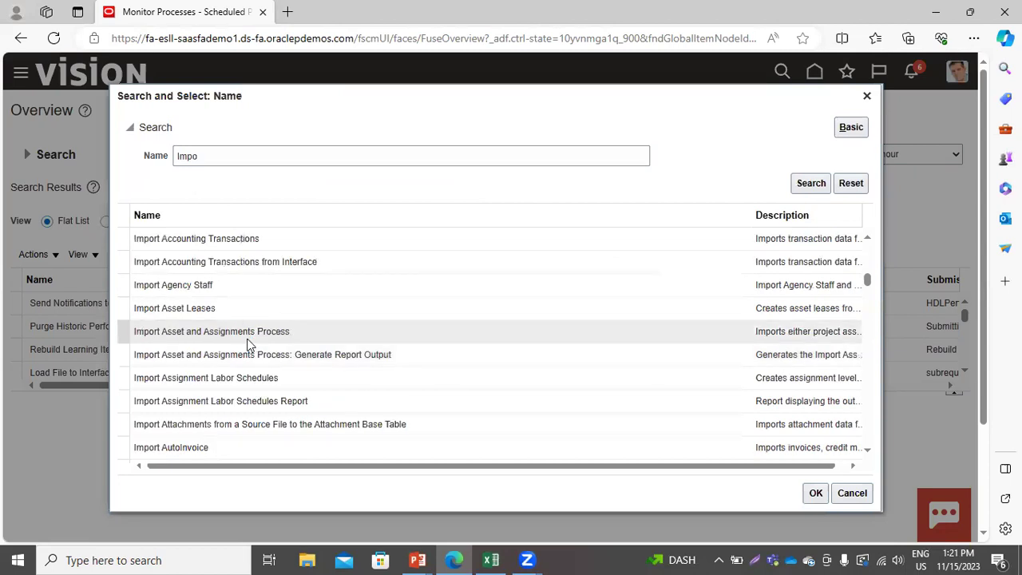
pyautogui.scroll(-6, 250, 350)
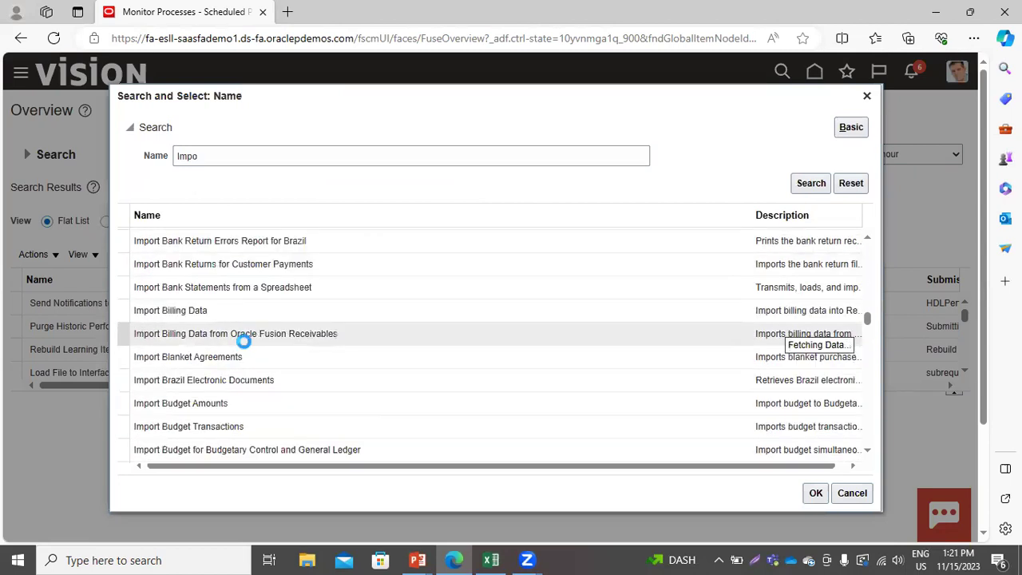
pyautogui.click(137, 447)
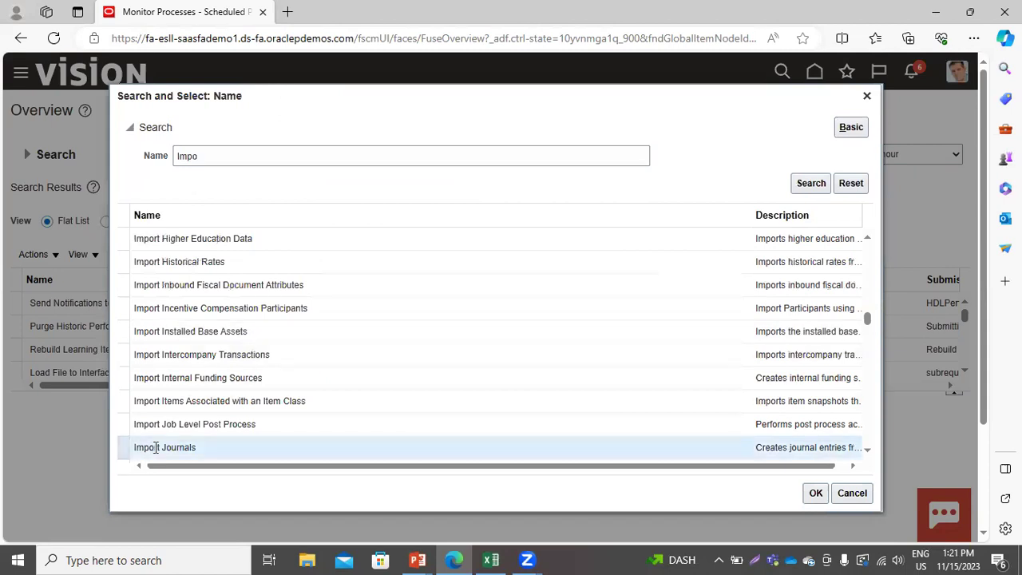
pyautogui.click(821, 496)
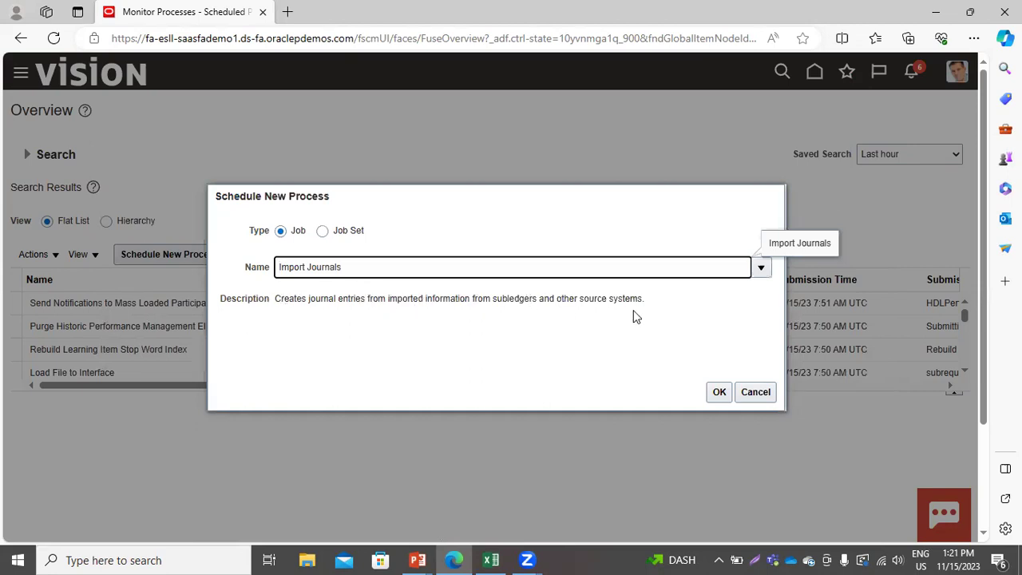
pyautogui.click(717, 391)
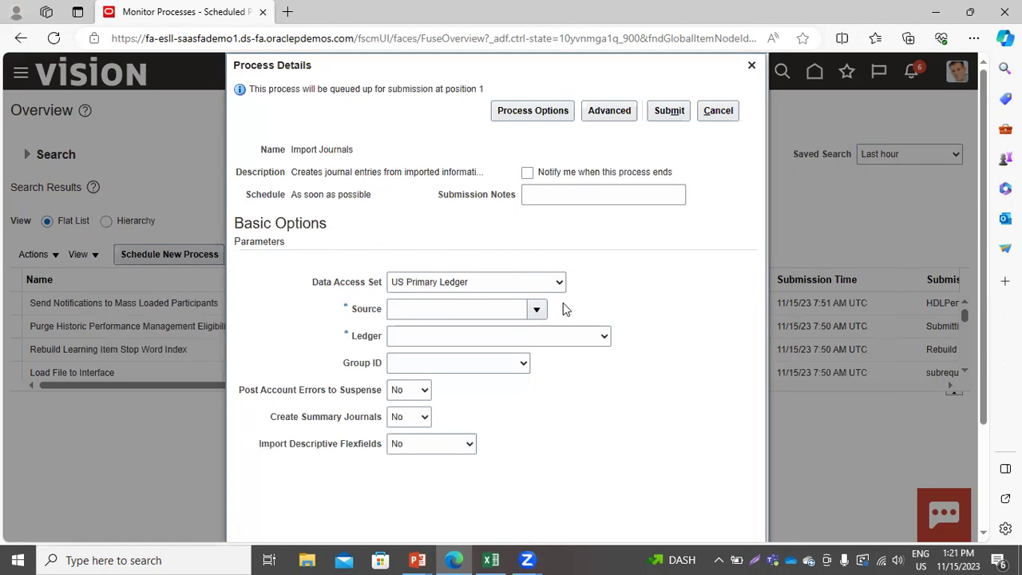
pyautogui.click(491, 559)
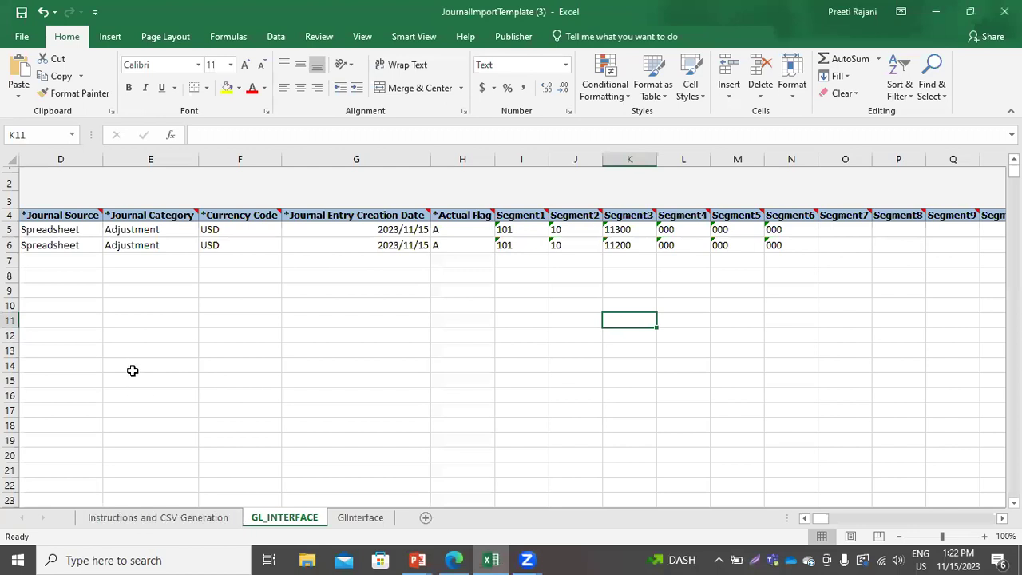
# Step: Check the Excel template's GL_INTERFACE lines, then return to the Import Journals process details
pyautogui.moveTo(812, 520); pyautogui.dragTo(806, 519)
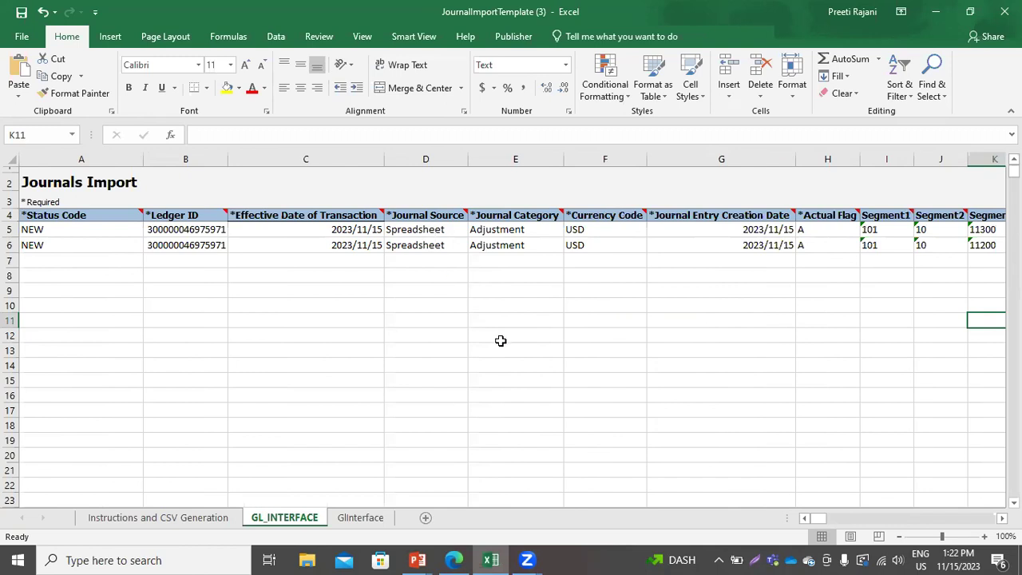
pyautogui.hotkey('alt', 'Tab')
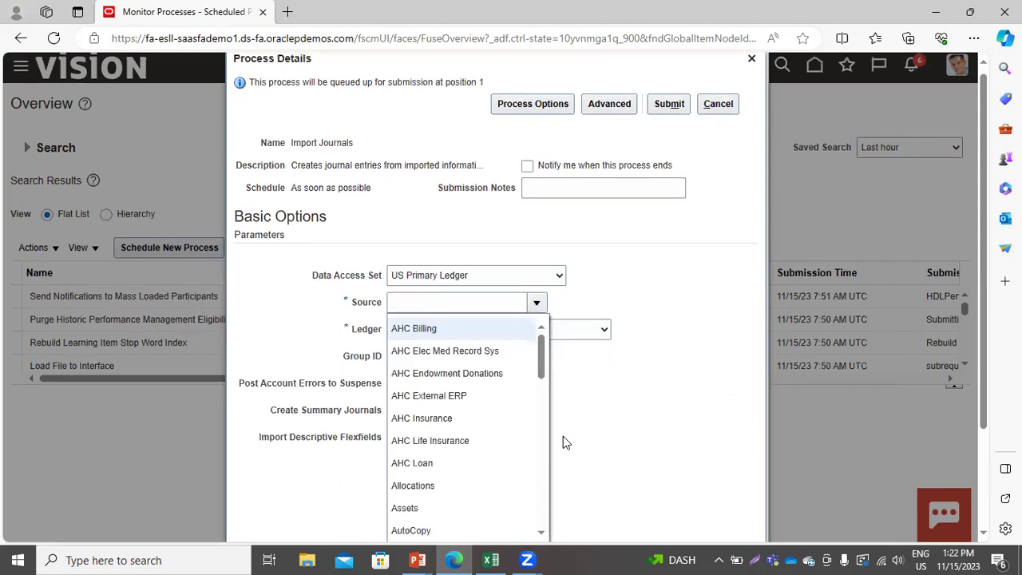
# Step: Set the Import Journals Source to Spreadsheet and review the available Group IDs
pyautogui.moveTo(537, 348); pyautogui.dragTo(479, 538)
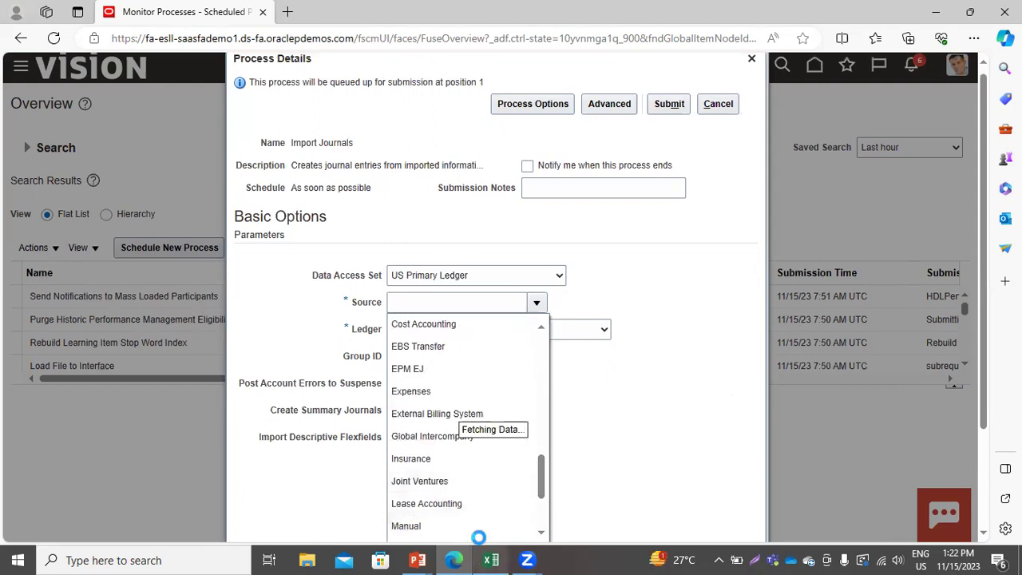
pyautogui.scroll(-5, 504, 468)
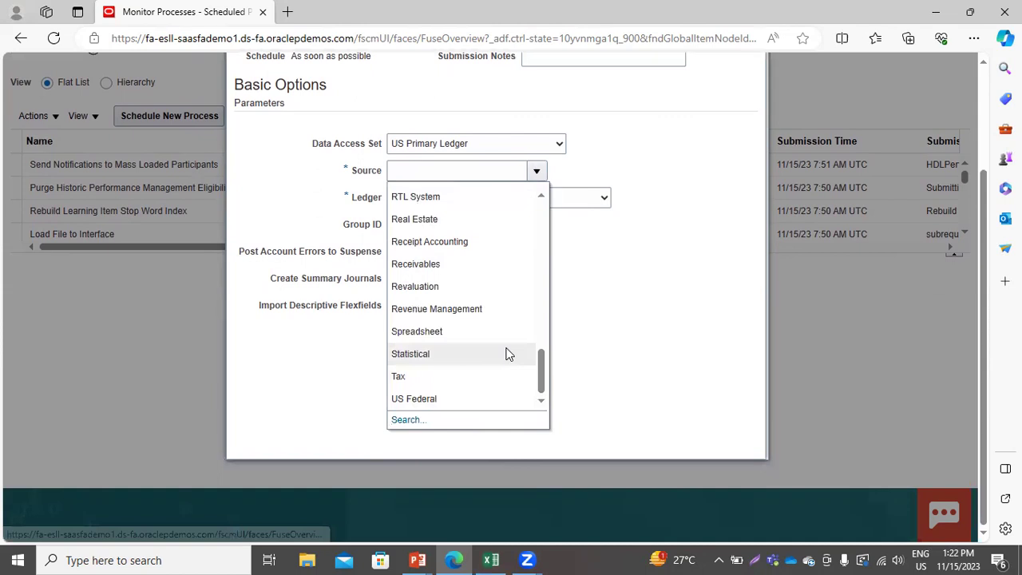
pyautogui.click(454, 335)
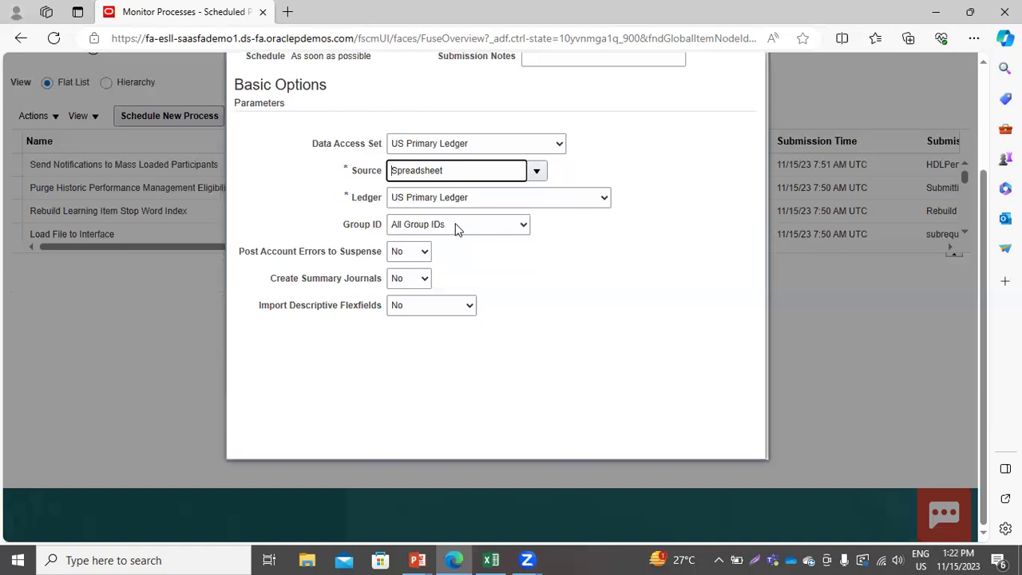
pyautogui.click(456, 225)
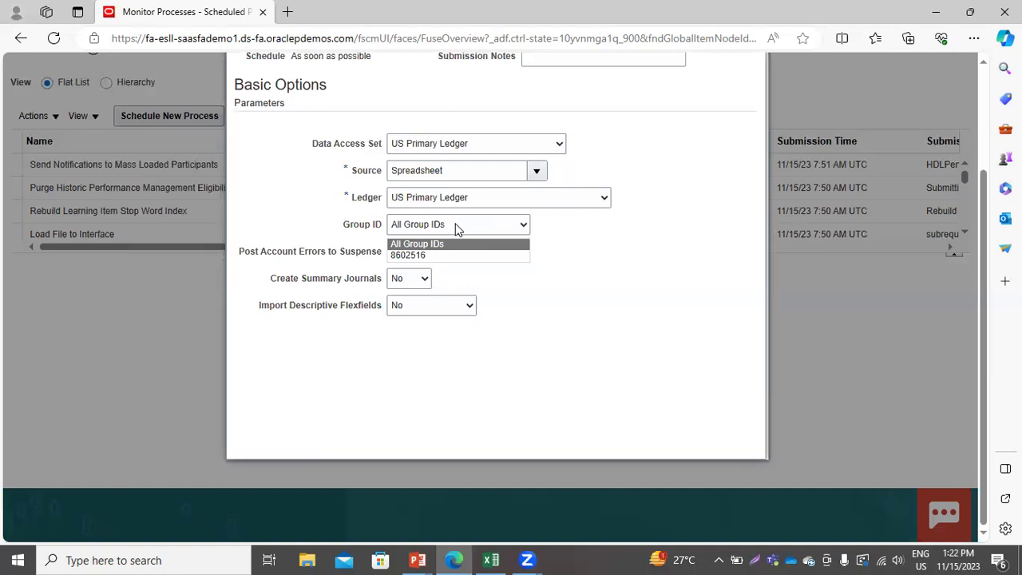
pyautogui.click(491, 559)
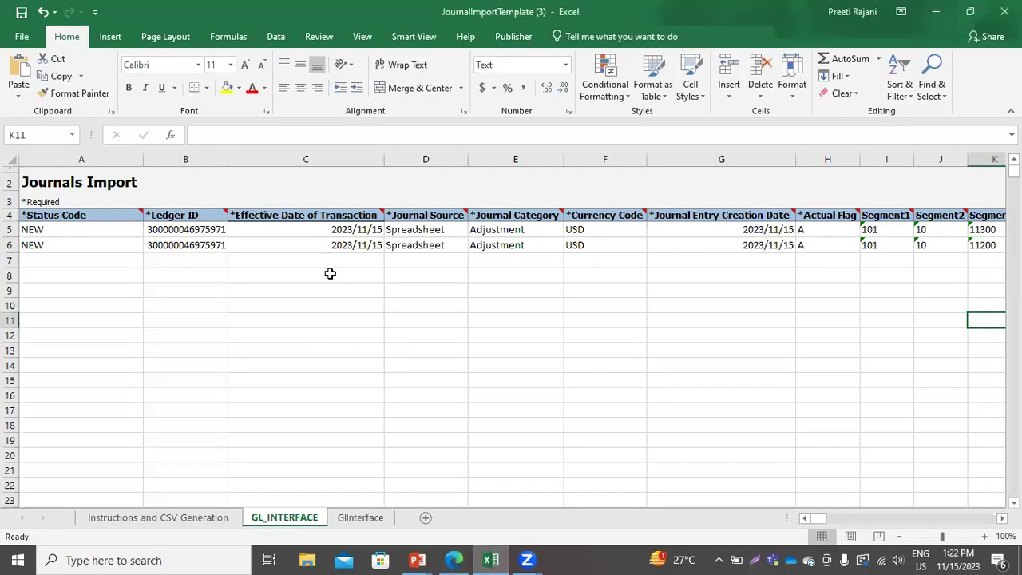
# Step: Move across the template's second line to read Interface Group Identifier 8602516, then return to the browser
pyautogui.click(273, 264)
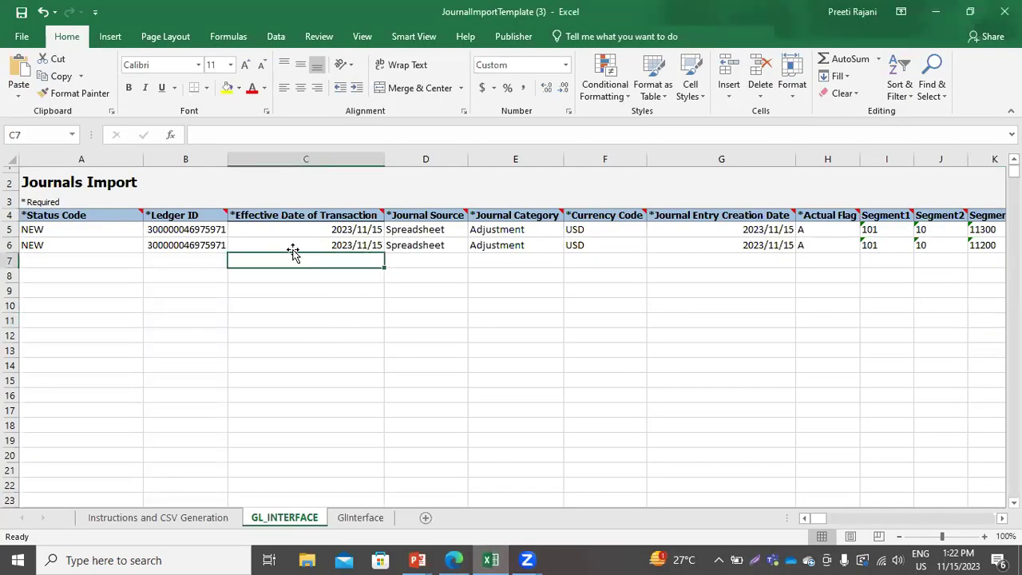
pyautogui.click(292, 248)
pyautogui.press('Right')
pyautogui.press('Right')
pyautogui.press('Right')
pyautogui.press('Right')
pyautogui.press('Right')
pyautogui.press('Right')
pyautogui.press('Right')
pyautogui.press('Right')
pyautogui.press('Right')
pyautogui.press('Right')
pyautogui.press('Right')
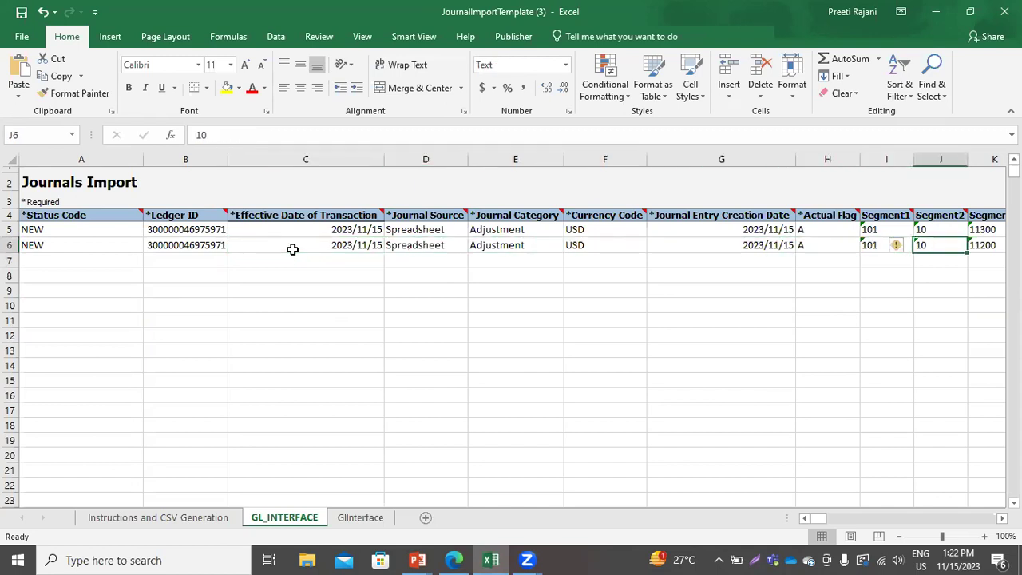
pyautogui.press('Right')
pyautogui.press('Right')
pyautogui.press('Right')
pyautogui.press('Right')
pyautogui.press('Right')
pyautogui.press('Right')
pyautogui.press('Right')
pyautogui.press('Right')
pyautogui.press('Right')
pyautogui.press('Right')
pyautogui.press('Right')
pyautogui.press('Right')
pyautogui.press('Right')
pyautogui.press('Right')
pyautogui.press('Right')
pyautogui.press('Right')
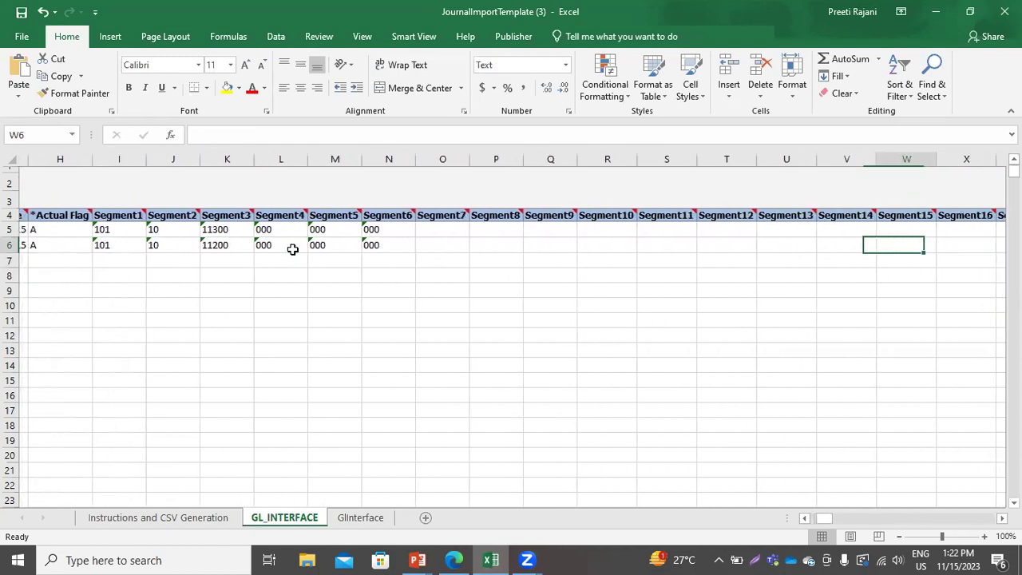
pyautogui.press('Right')
pyautogui.press('Right')
pyautogui.press('Right')
pyautogui.press('Right')
pyautogui.press('Right')
pyautogui.press('Right')
pyautogui.press('Right')
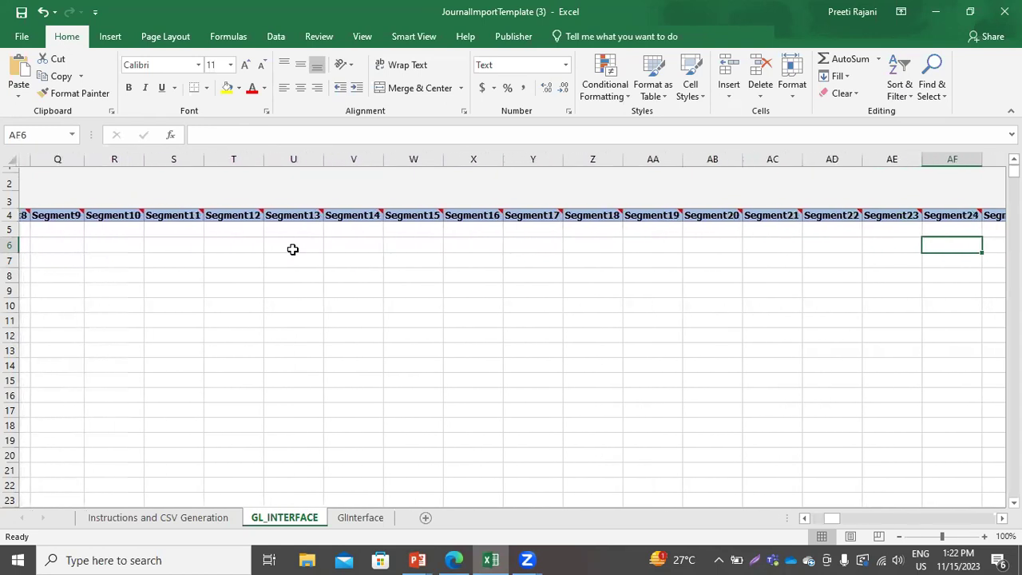
pyautogui.press('Right')
pyautogui.press('Right')
pyautogui.press('Right')
pyautogui.press('Right')
pyautogui.press('Right')
pyautogui.press('Right')
pyautogui.press('Right')
pyautogui.press('Right')
pyautogui.press('Right')
pyautogui.press('Right')
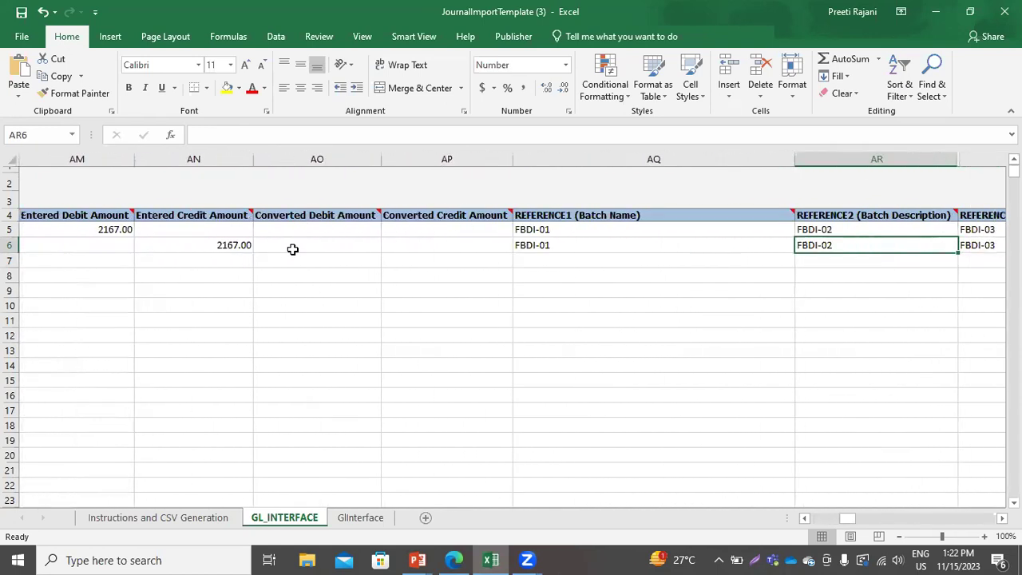
pyautogui.press('Right')
pyautogui.press('Right')
pyautogui.press('Right')
pyautogui.press('Right')
pyautogui.press('Right')
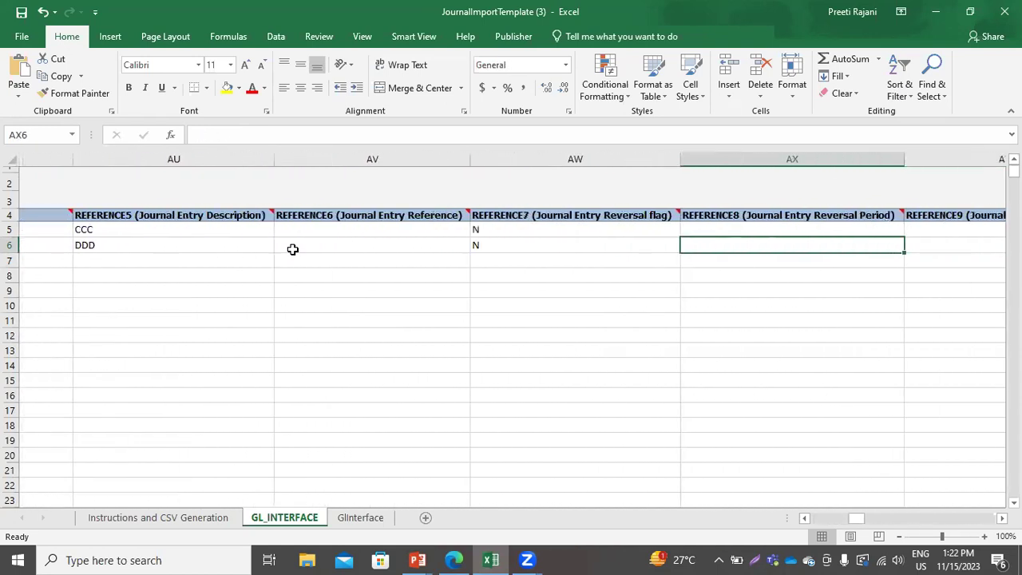
pyautogui.press('Right')
pyautogui.press('Right')
pyautogui.press('Right')
pyautogui.press('Right')
pyautogui.press('Right')
pyautogui.press('Right')
pyautogui.press('Left')
pyautogui.press('Left')
pyautogui.press('Left')
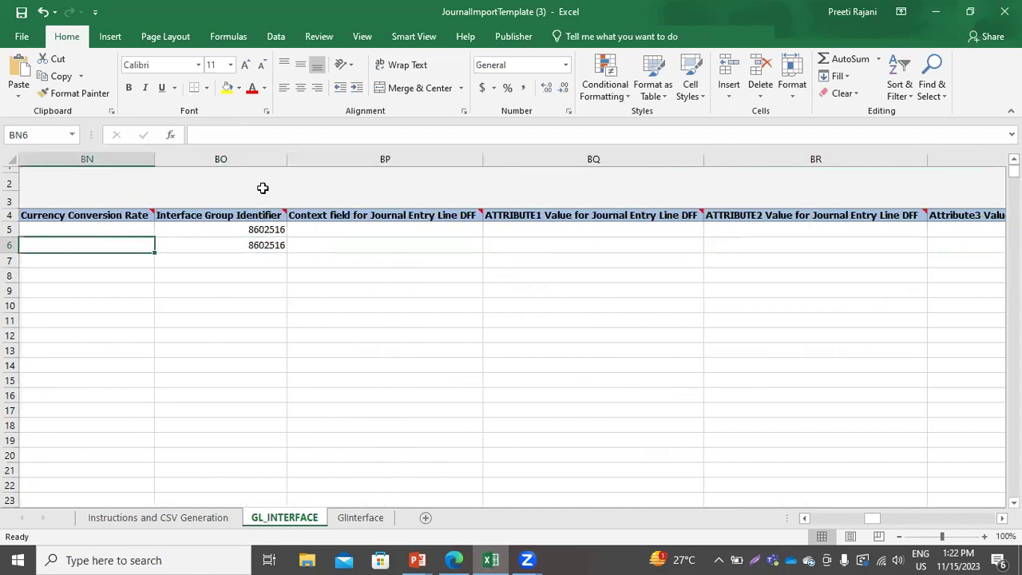
pyautogui.moveTo(214, 215)
pyautogui.click(264, 231)
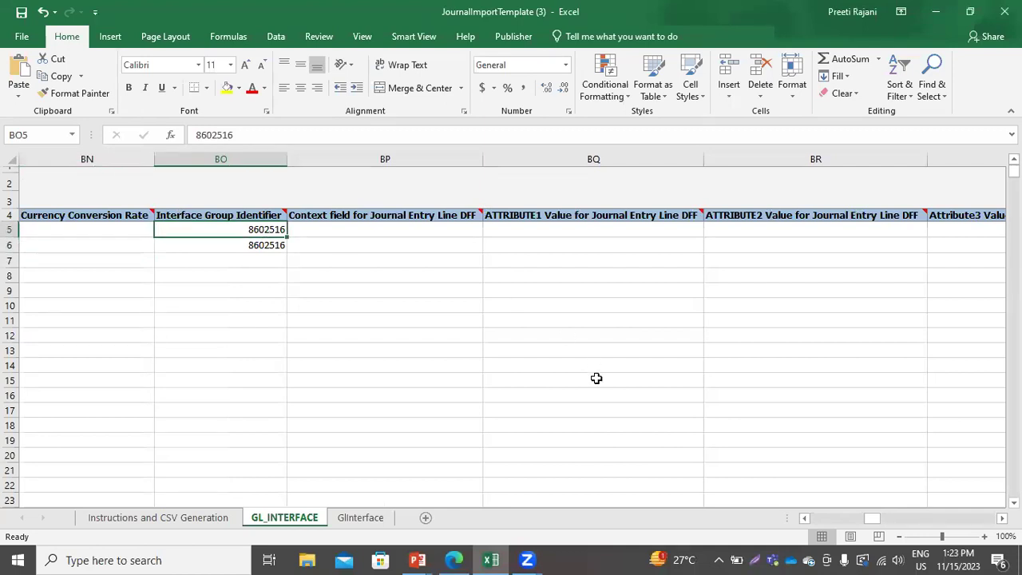
pyautogui.hotkey('alt', 'Tab')
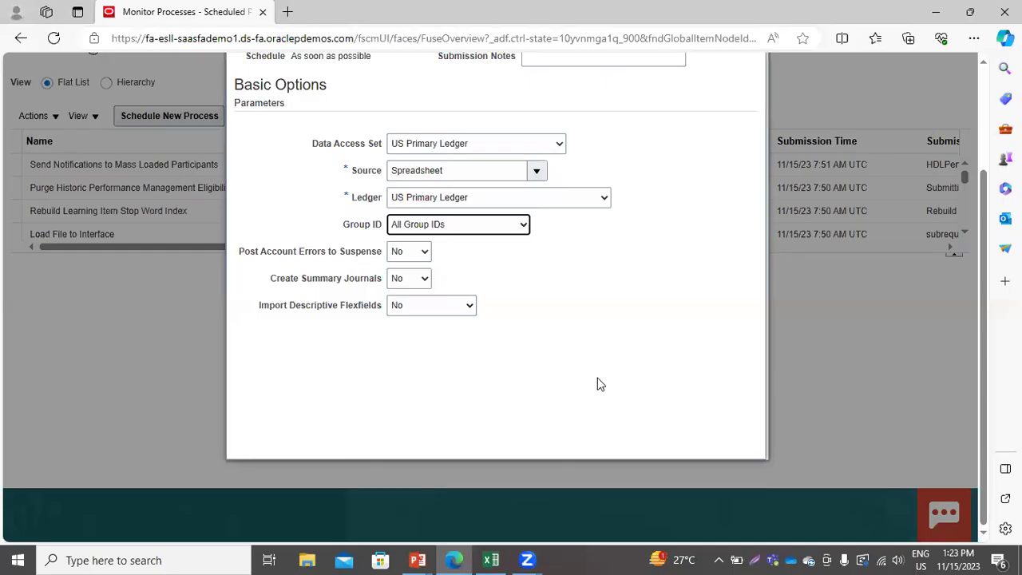
# Step: Submit Import Journals for Group ID 8602516 with Post Account Errors to Suspense at No
pyautogui.click(411, 224)
pyautogui.click(408, 254)
pyautogui.click(409, 254)
pyautogui.click(406, 263)
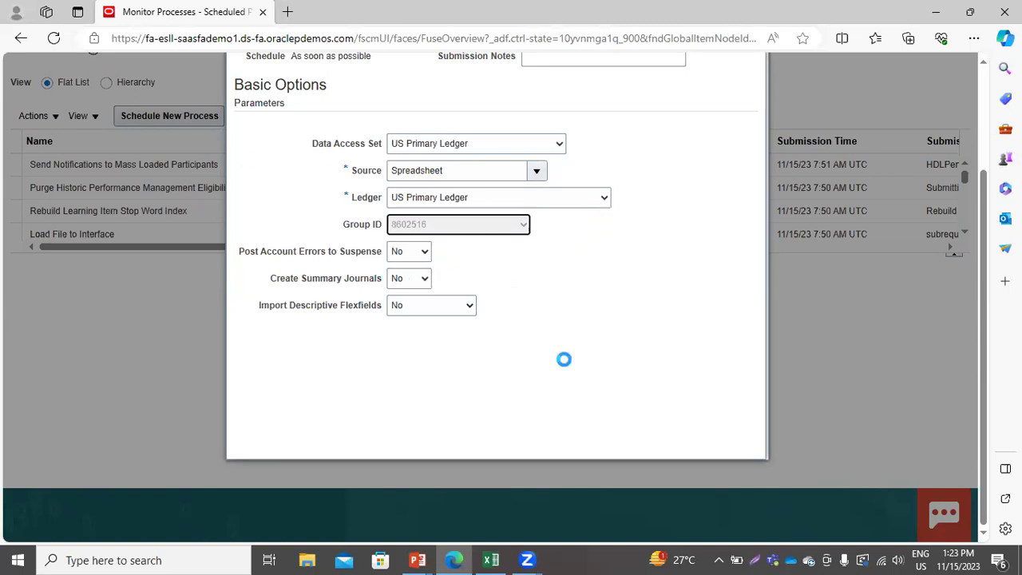
pyautogui.scroll(3, 651, 322)
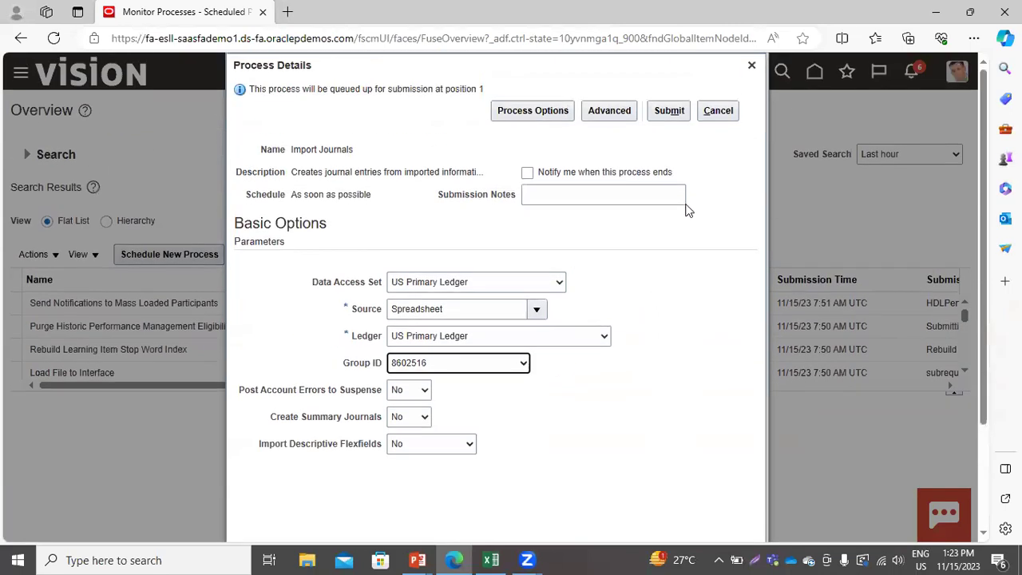
pyautogui.click(669, 111)
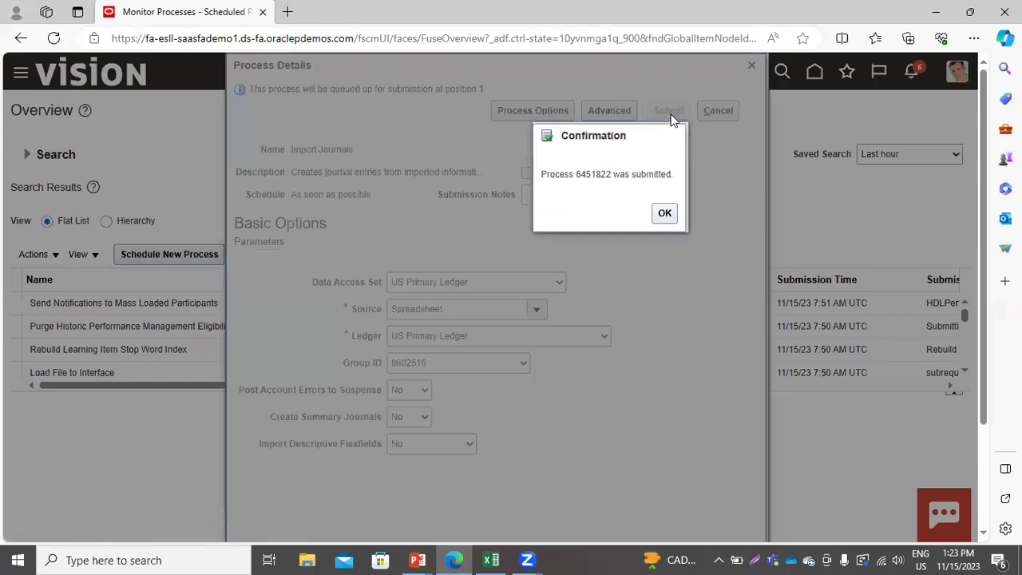
pyautogui.click(663, 214)
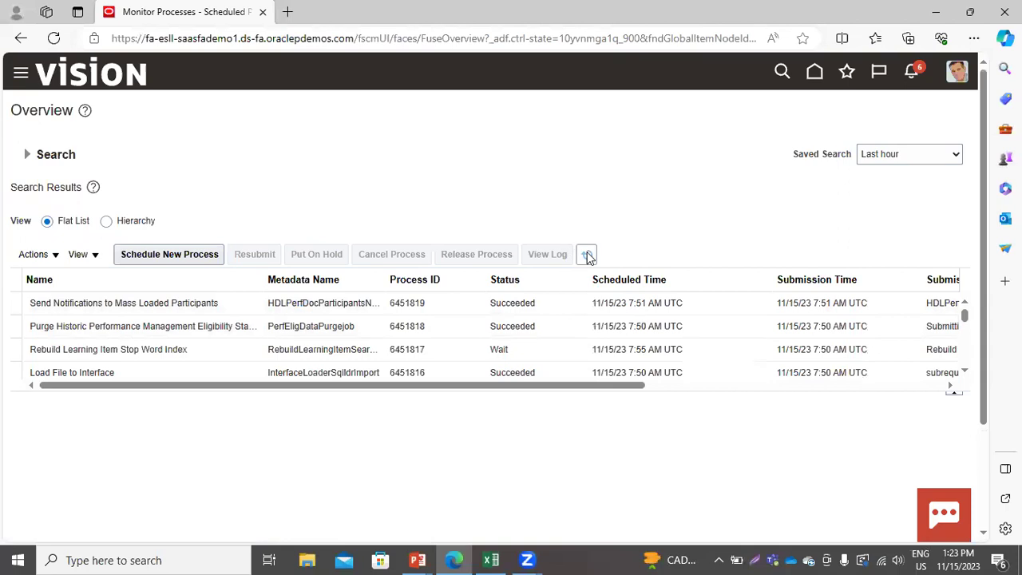
# Step: Refresh the process list until Import Journals 6451822 and its child process 6451823 appear
pyautogui.click(590, 256)
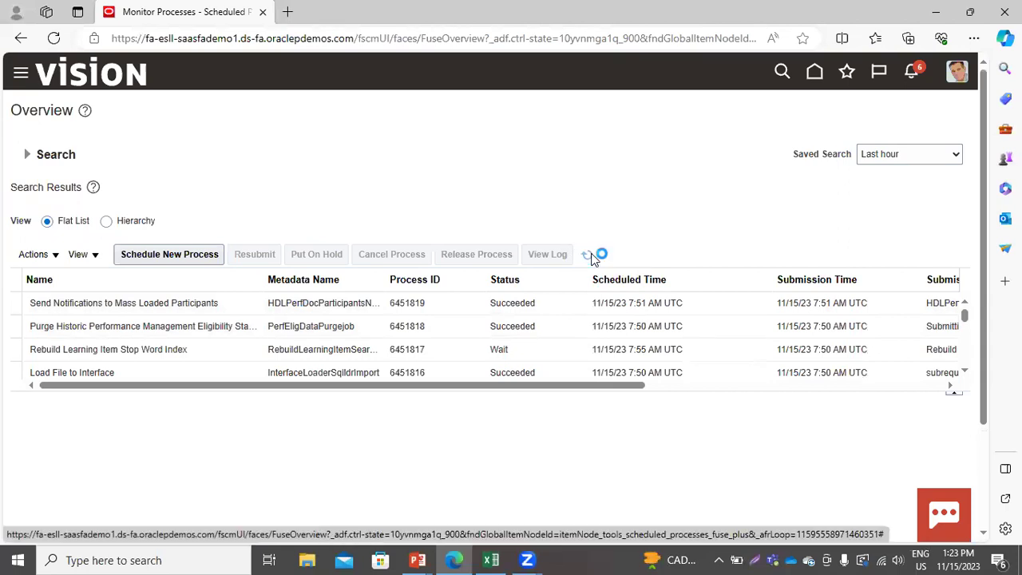
pyautogui.click(589, 256)
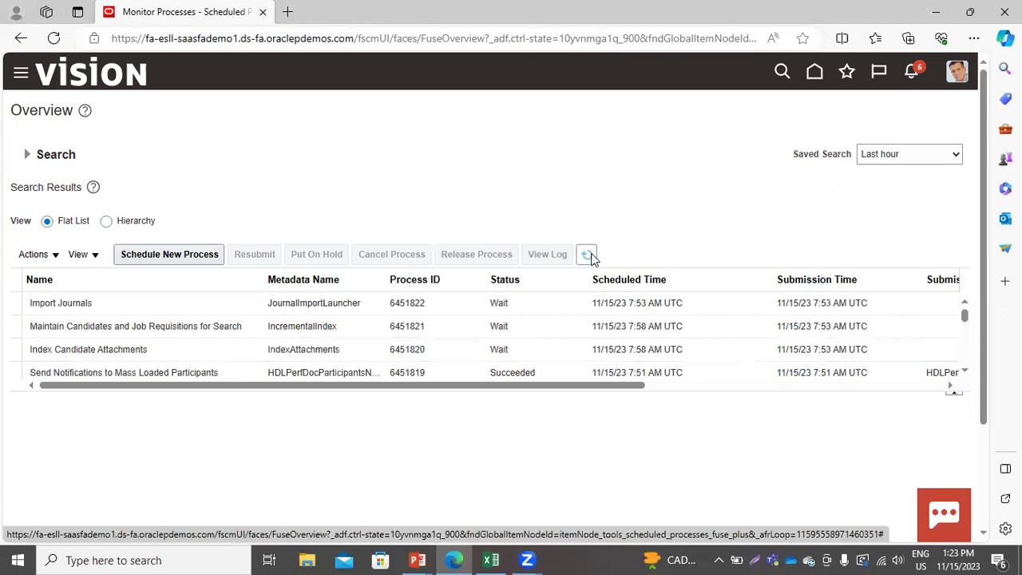
pyautogui.click(589, 255)
pyautogui.click(590, 256)
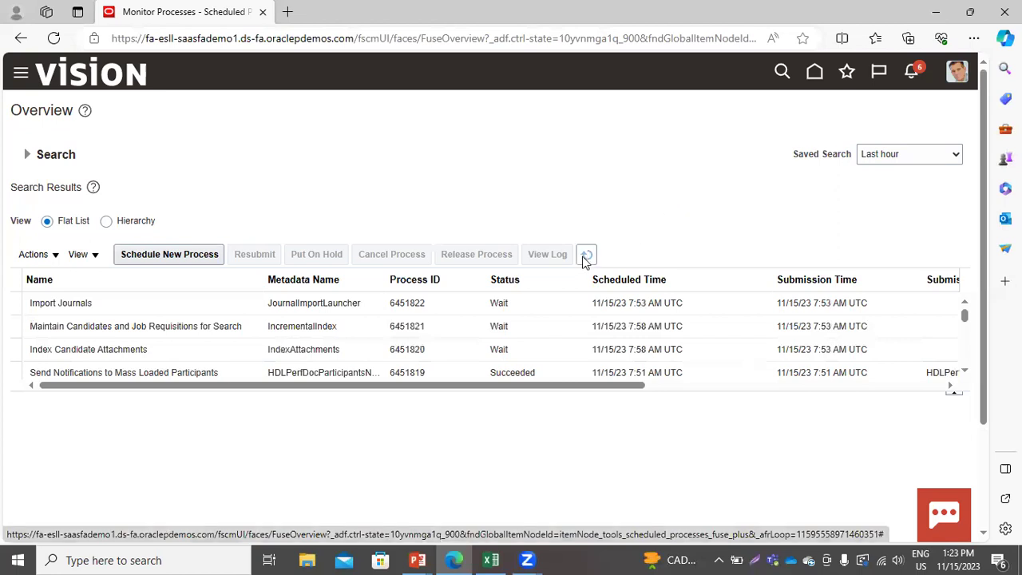
pyautogui.click(580, 260)
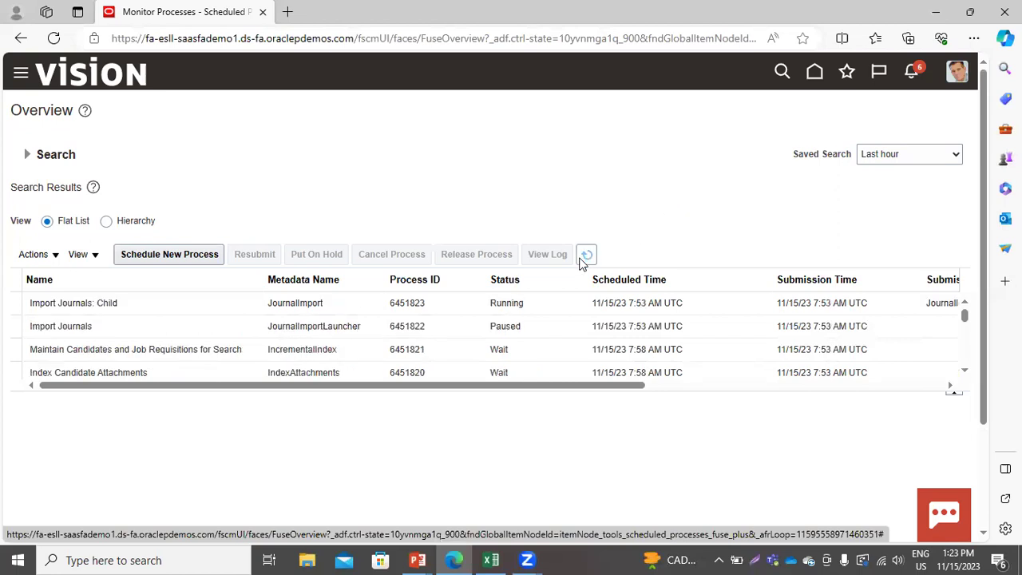
pyautogui.click(580, 263)
pyautogui.click(582, 263)
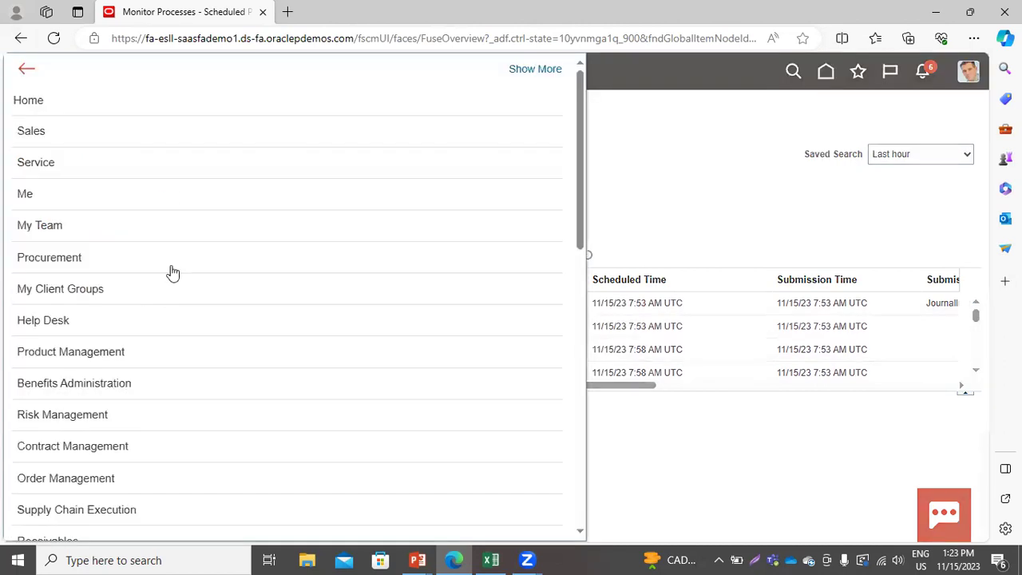
# Step: Open Manage Journals from the General Accounting Journals work area
pyautogui.scroll(-4, 322, 359)
pyautogui.click(326, 357)
pyautogui.scroll(-2, 327, 359)
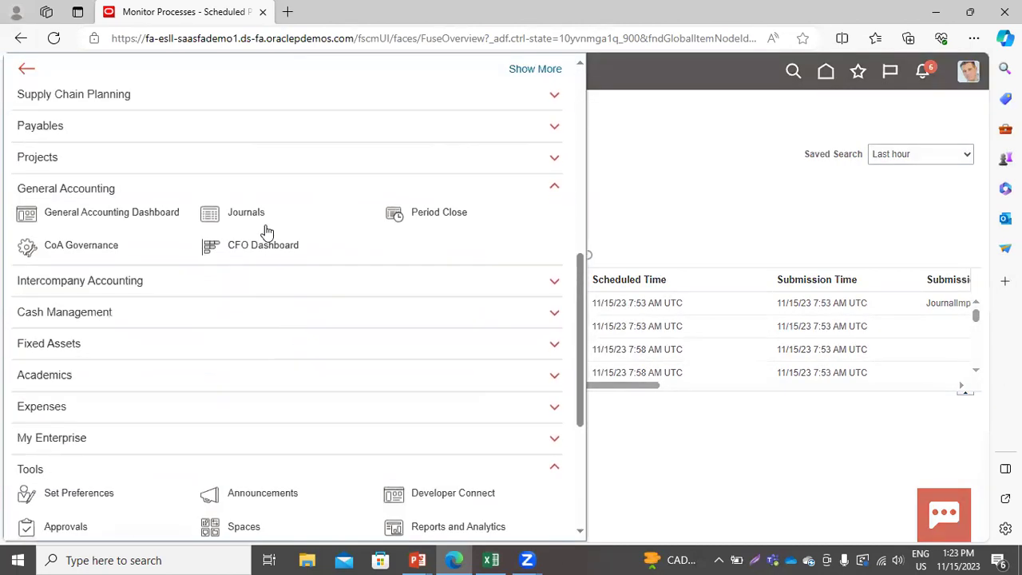
pyautogui.click(252, 213)
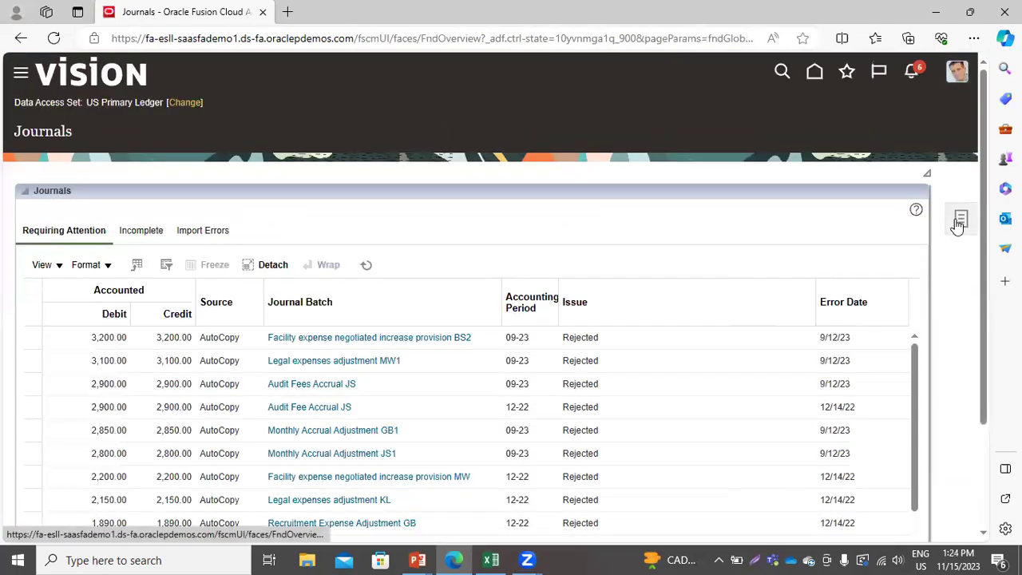
pyautogui.click(957, 221)
pyautogui.click(908, 122)
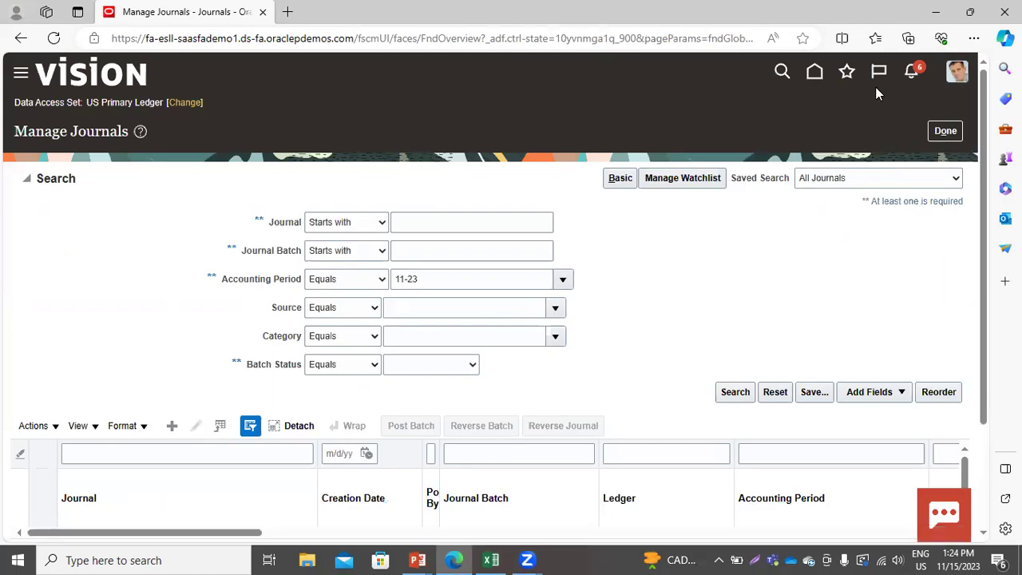
# Step: Search journals with source Spreadsheet to list FBDI-03 Adjustment for period 11-23
pyautogui.click(555, 307)
pyautogui.click(849, 289)
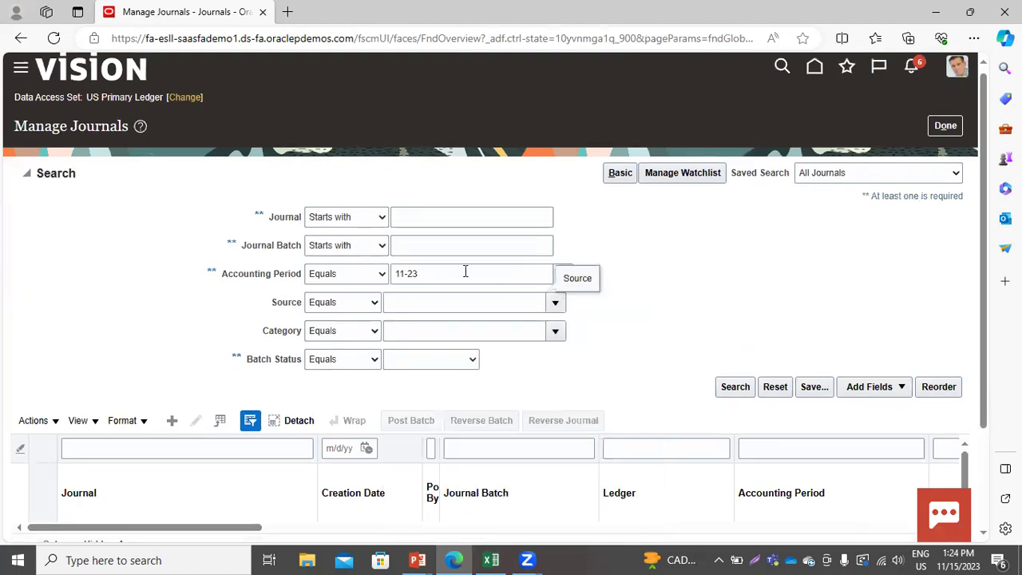
pyautogui.click(555, 307)
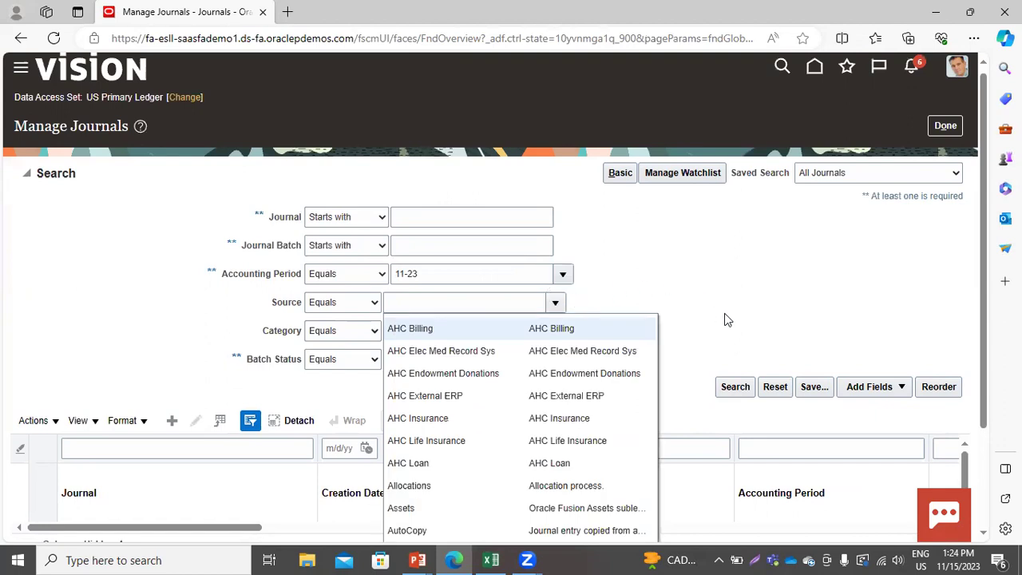
pyautogui.click(428, 299)
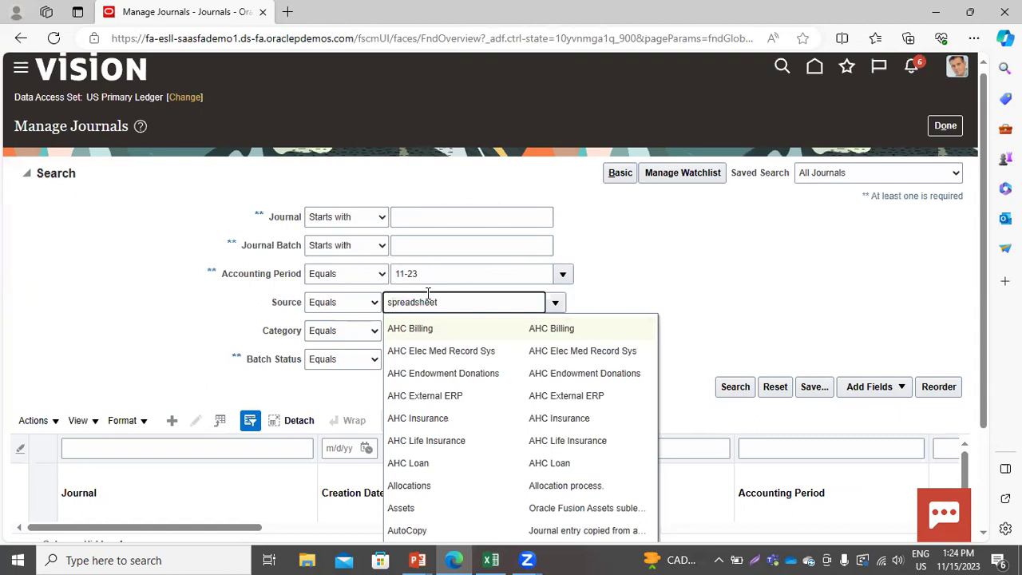
pyautogui.write('spreadsheet')
pyautogui.click(702, 309)
pyautogui.click(728, 390)
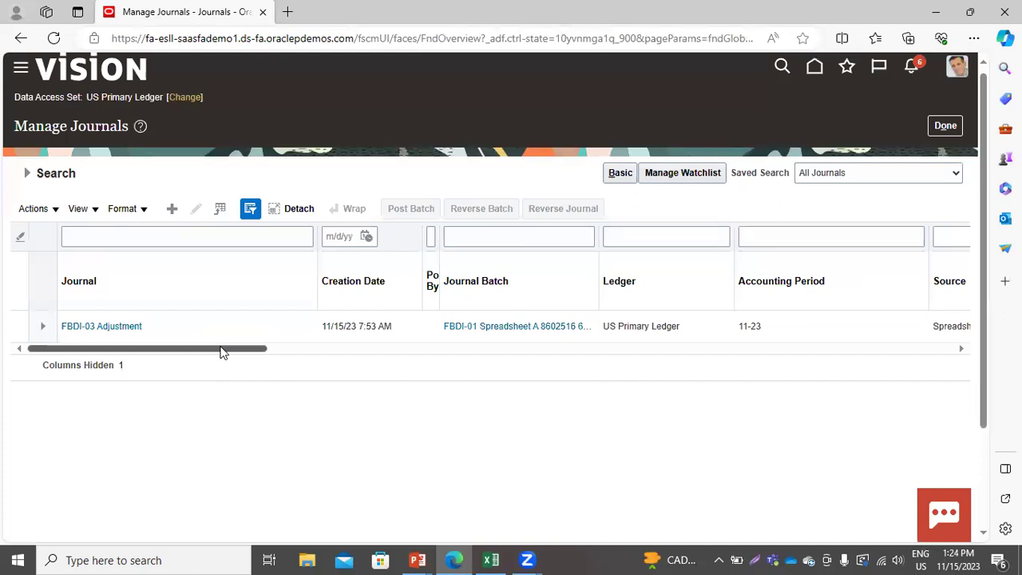
# Step: Open the FBDI-03 Adjustment journal for editing and bring up the Excel JournalImportTemplate
pyautogui.click(89, 326)
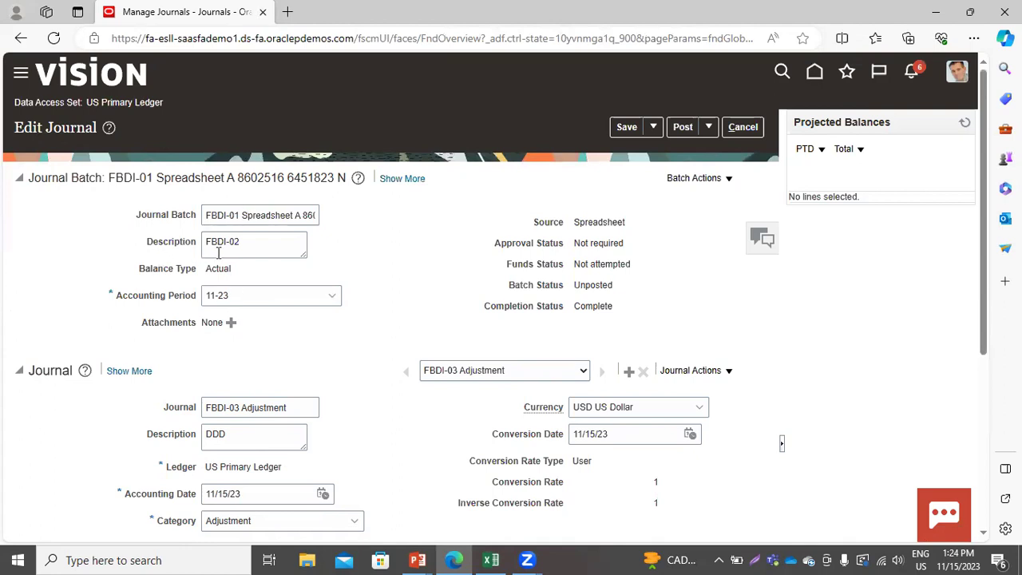
pyautogui.click(497, 558)
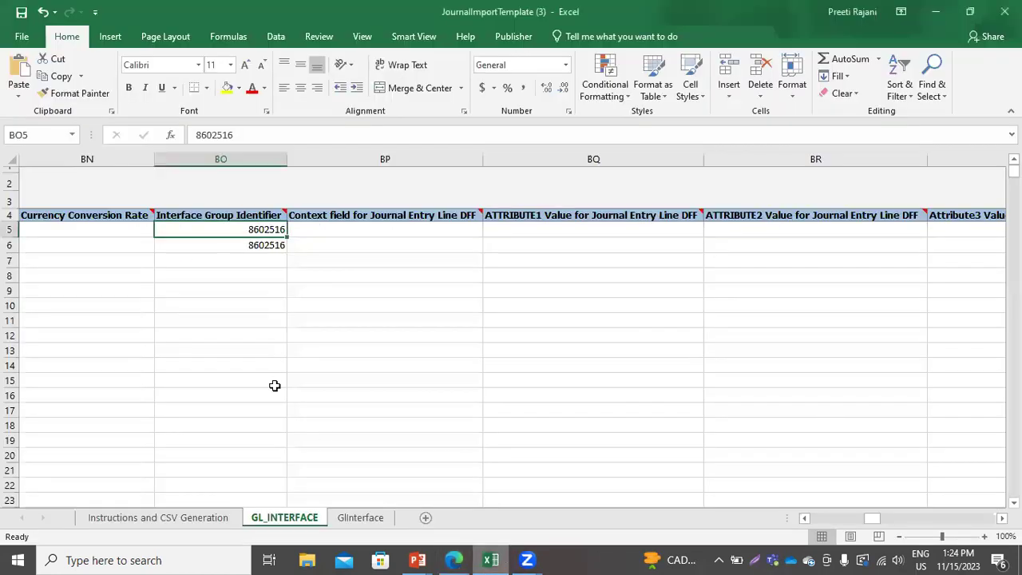
# Step: Check the batch and journal columns in Excel row 5, then scroll the journal to its lines
pyautogui.press('Left')
pyautogui.press('Left')
pyautogui.press('Left')
pyautogui.press('Left')
pyautogui.press('Left')
pyautogui.press('Left')
pyautogui.press('Left')
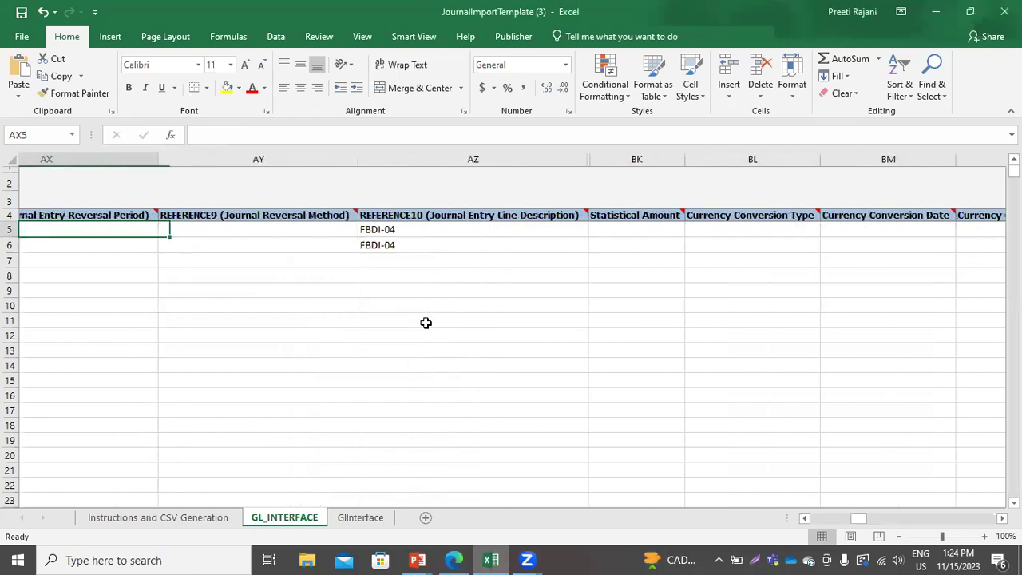
pyautogui.press('Left')
pyautogui.press('Left')
pyautogui.press('Left')
pyautogui.press('Left')
pyautogui.press('Left')
pyautogui.press('Left')
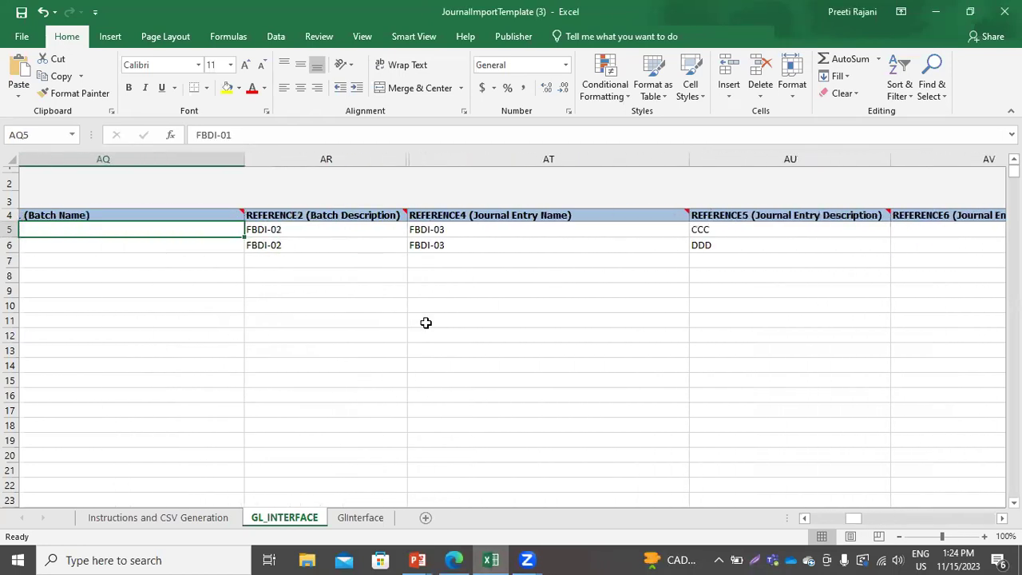
pyautogui.press('Left')
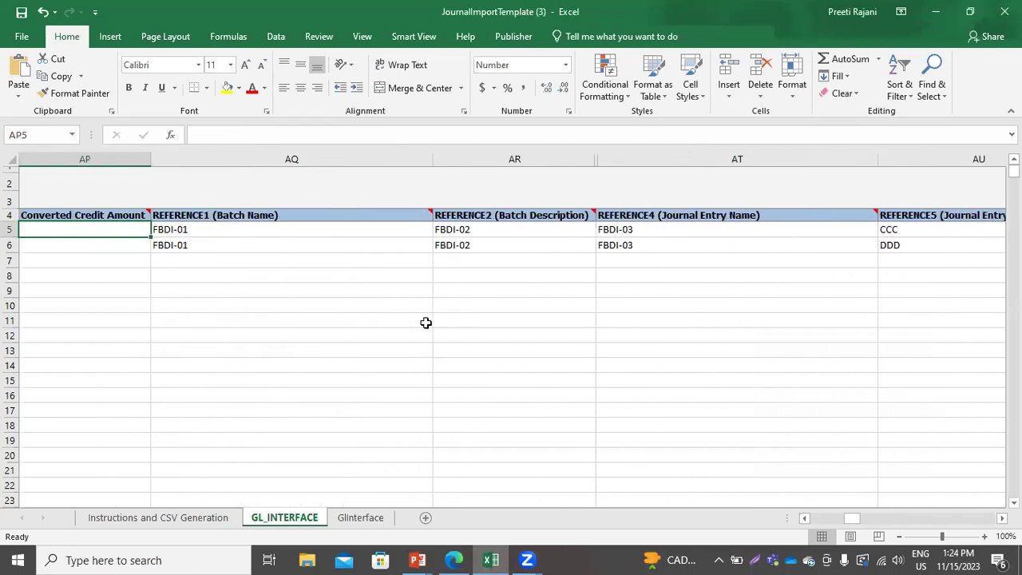
pyautogui.hotkey('alt', 'Tab')
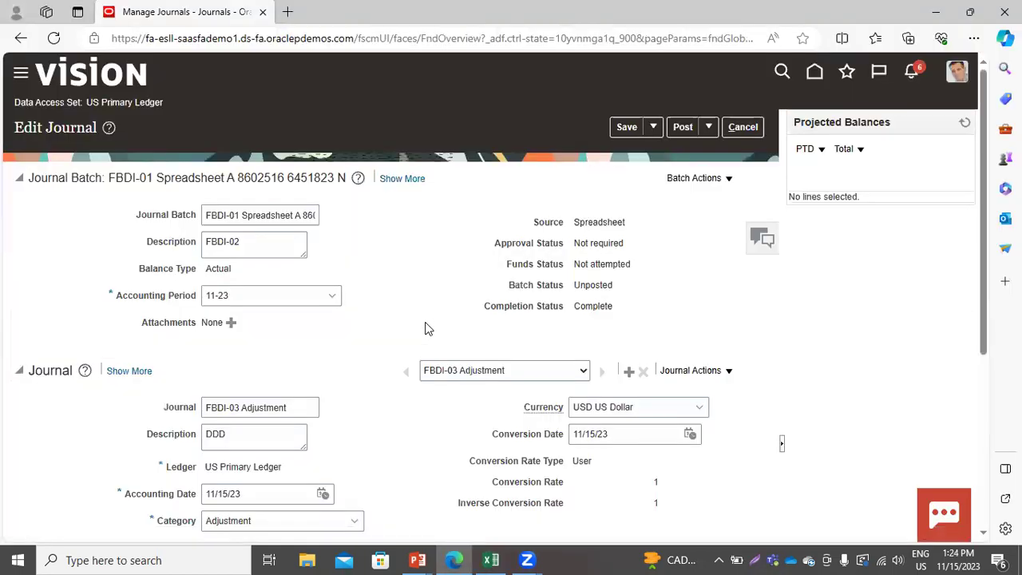
pyautogui.hotkey('alt', 'Tab')
pyautogui.hotkey('alt', 'Tab')
pyautogui.scroll(-1, 426, 328)
pyautogui.scroll(-3, 447, 329)
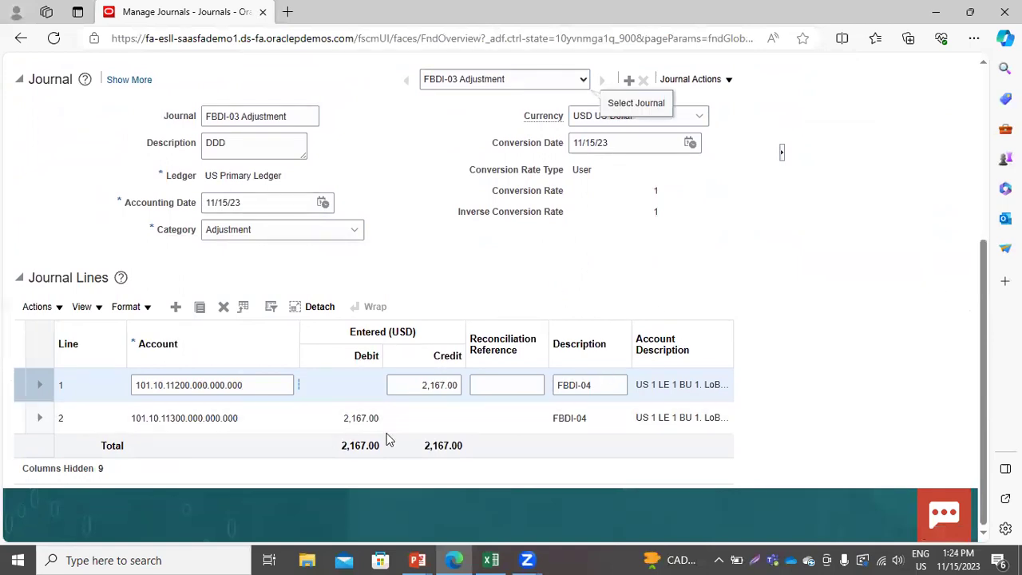
# Step: Compare the template's group identifier and debit/credit amounts with the journal's 2,167.00 lines
pyautogui.hotkey('alt', 'Tab')
pyautogui.press('Right')
pyautogui.press('Right')
pyautogui.press('Right')
pyautogui.press('Right')
pyautogui.press('Right')
pyautogui.press('Right')
pyautogui.press('Right')
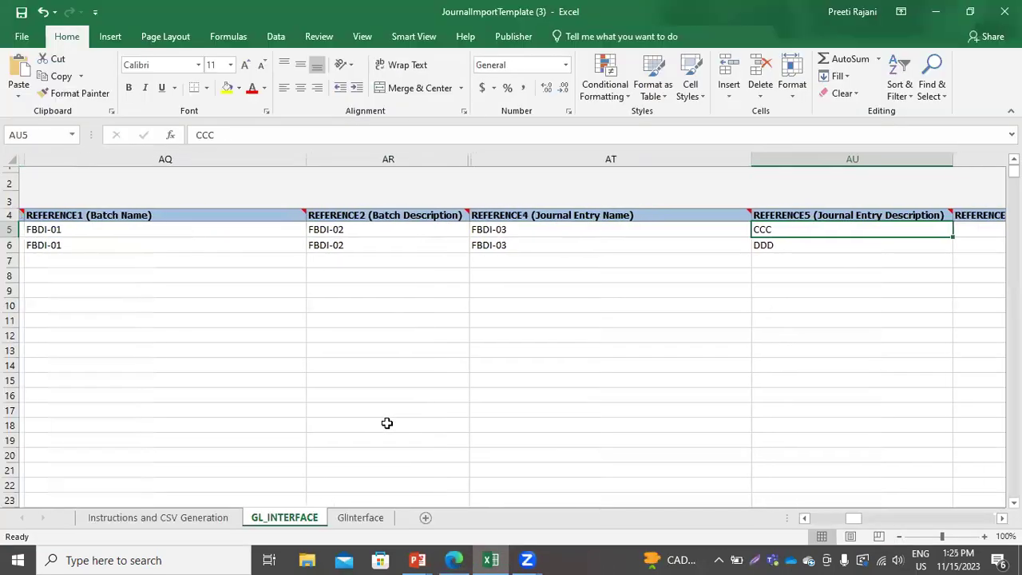
pyautogui.press('Right')
pyautogui.press('Right')
pyautogui.press('Right')
pyautogui.press('Right')
pyautogui.press('Right')
pyautogui.press('Right')
pyautogui.press('Right')
pyautogui.press('Right')
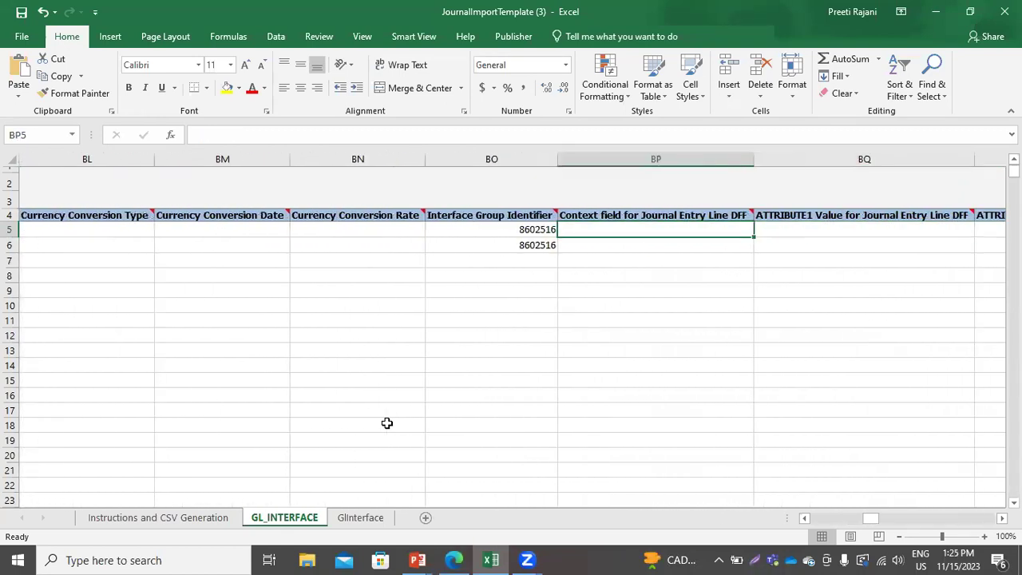
pyautogui.press('Left')
pyautogui.press('Left')
pyautogui.press('Left')
pyautogui.press('Left')
pyautogui.press('Left')
pyautogui.press('Left')
pyautogui.press('Left')
pyautogui.press('Left')
pyautogui.press('Left')
pyautogui.press('Left')
pyautogui.press('Left')
pyautogui.press('Left')
pyautogui.press('Left')
pyautogui.press('Left')
pyautogui.press('Left')
pyautogui.press('Left')
pyautogui.press('Left')
pyautogui.press('Left')
pyautogui.press('Left')
pyautogui.press('Left')
pyautogui.press('Left')
pyautogui.press('Left')
pyautogui.press('Left')
pyautogui.press('Left')
pyautogui.press('Left')
pyautogui.press('Left')
pyautogui.press('Left')
pyautogui.press('Right')
pyautogui.press('Right')
pyautogui.press('Right')
pyautogui.press('Right')
pyautogui.press('Right')
pyautogui.press('Right')
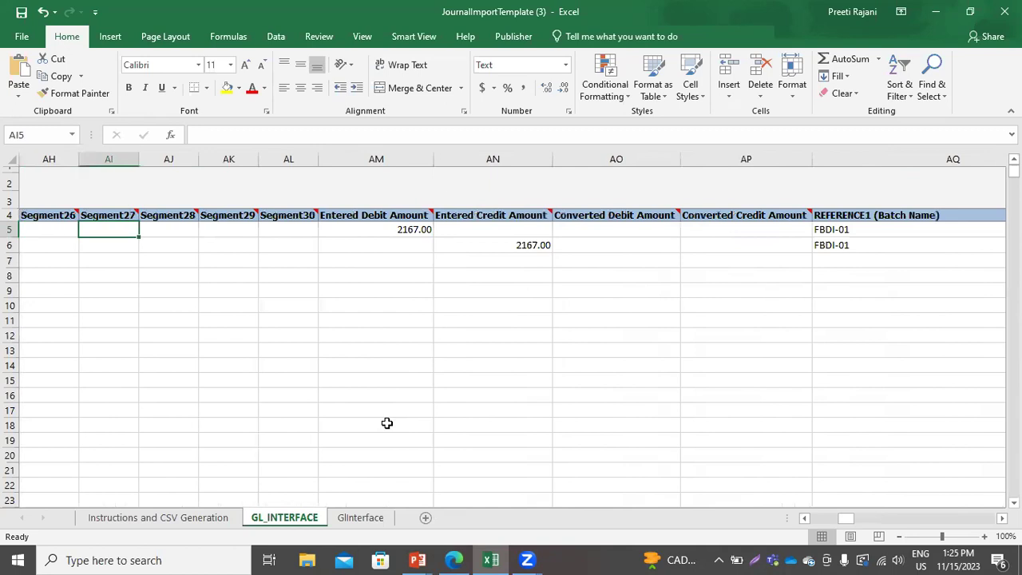
pyautogui.press('Left')
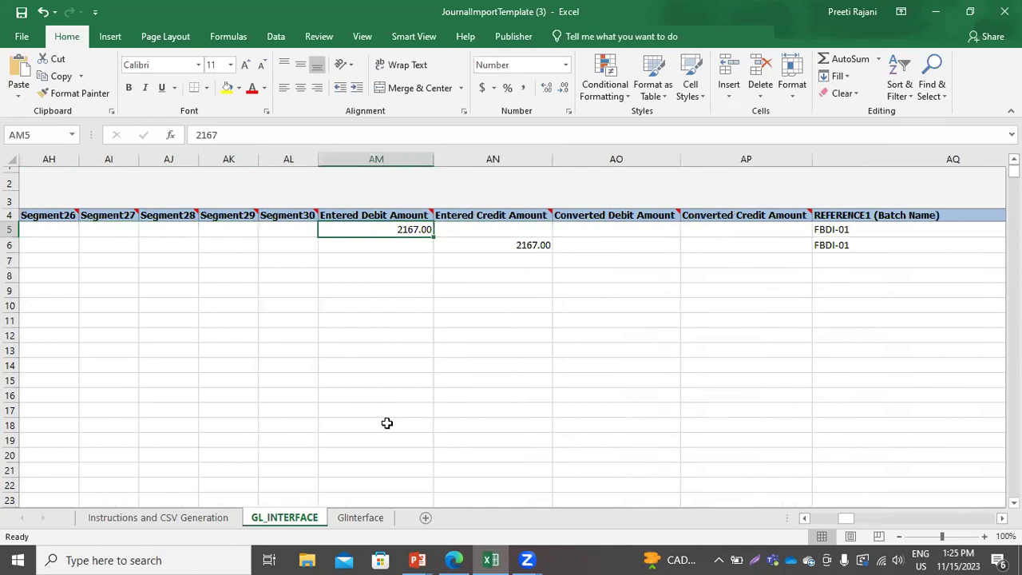
pyautogui.hotkey('alt', 'Tab')
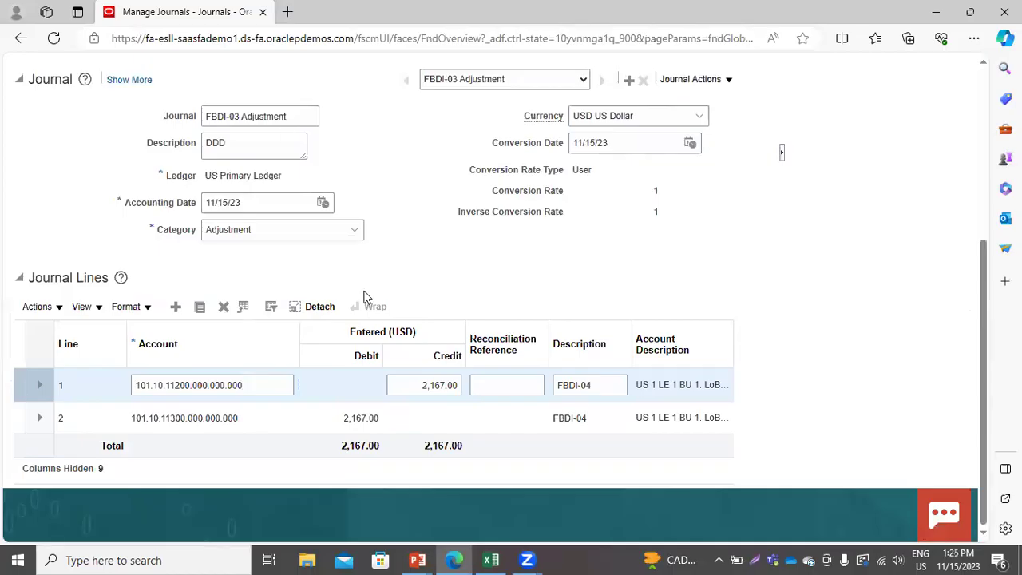
# Step: Submit posting of the FBDI-03 batch as process 6451843 and return to the Journals overview
pyautogui.scroll(4, 368, 297)
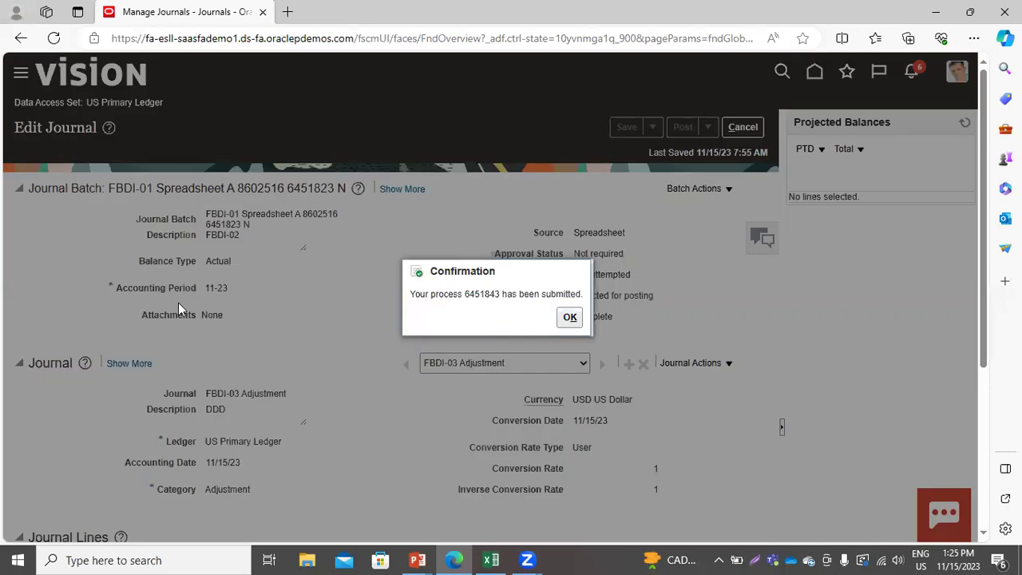
pyautogui.click(569, 317)
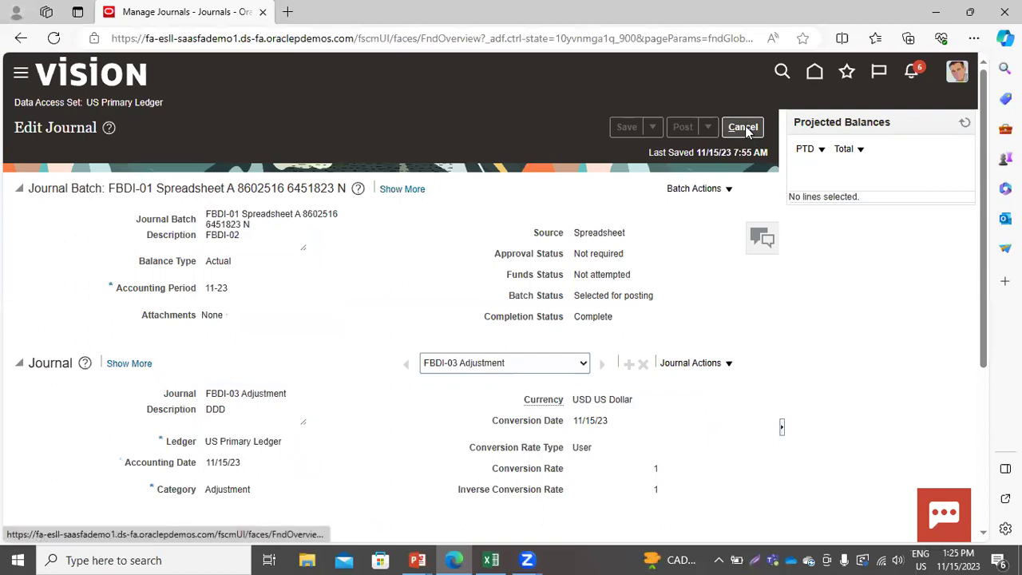
pyautogui.click(742, 127)
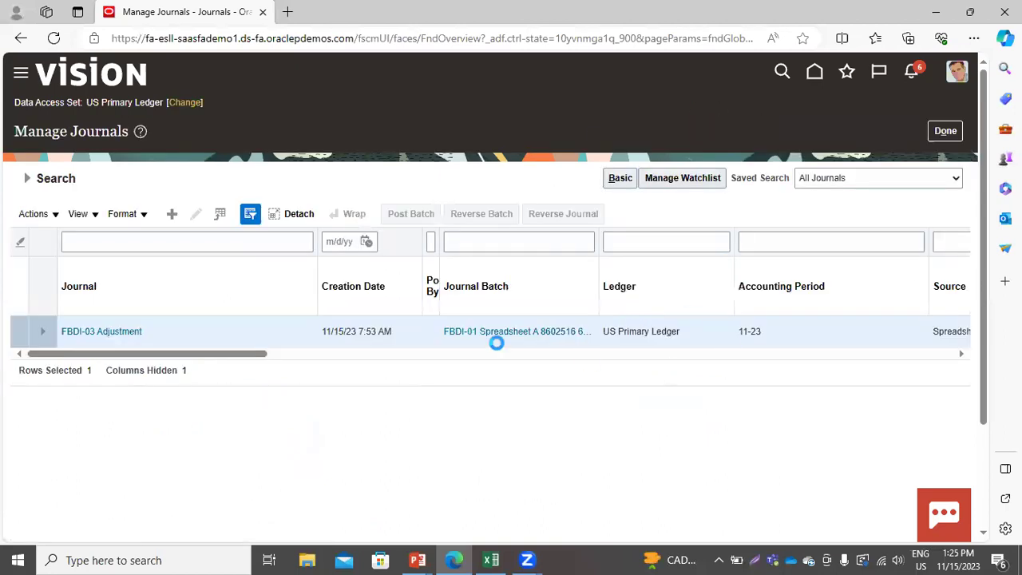
pyautogui.moveTo(173, 356); pyautogui.dragTo(330, 386)
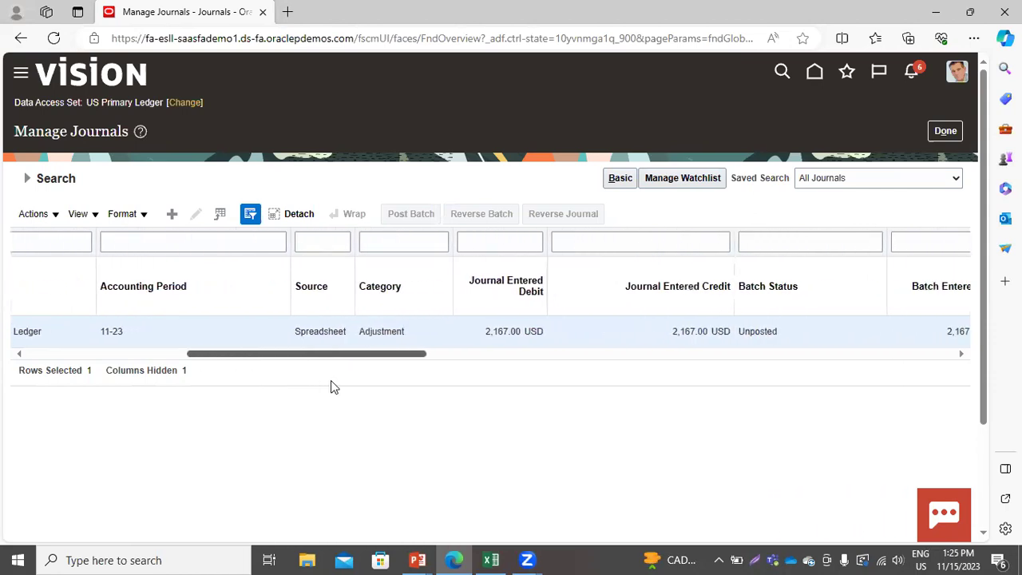
pyautogui.click(945, 131)
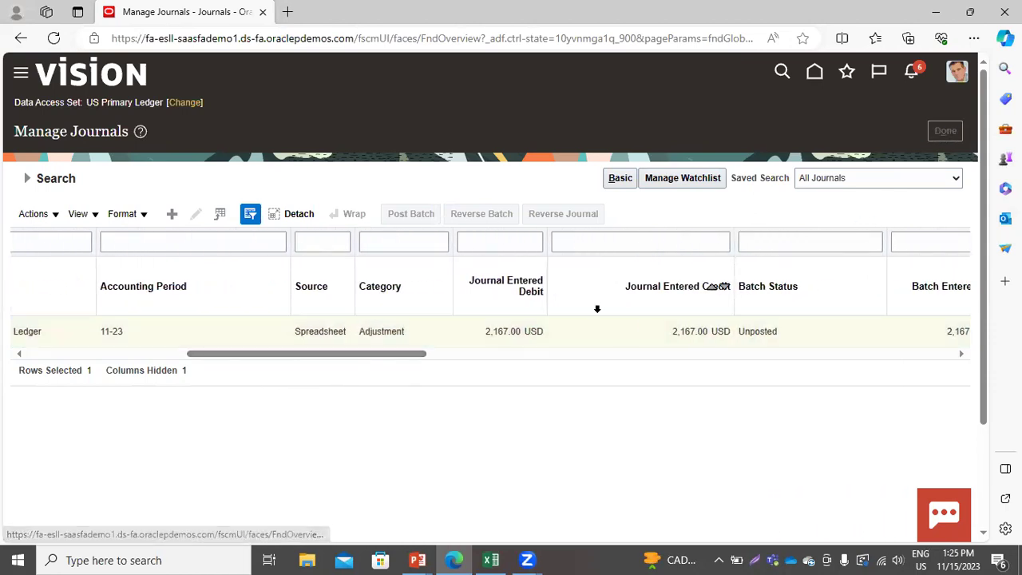
# Step: Search Manage Journals for journals with Source 'spreadsheet'
pyautogui.click(961, 218)
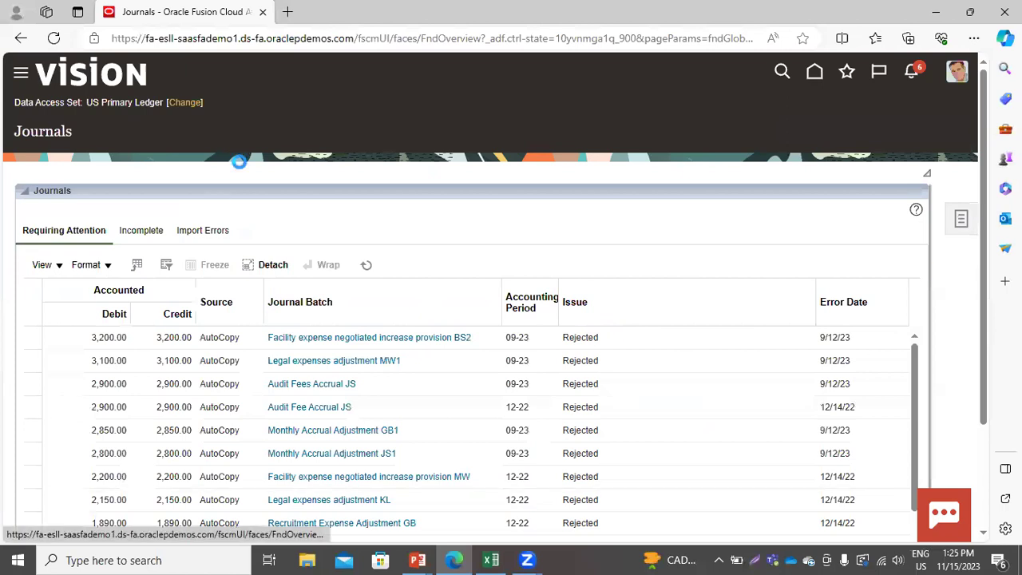
pyautogui.click(859, 122)
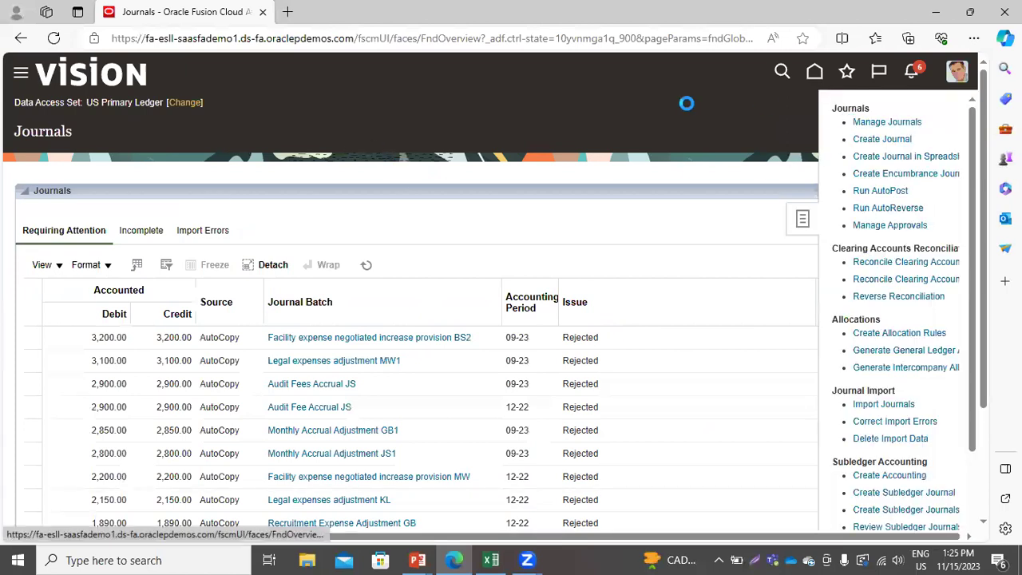
pyautogui.click(502, 309)
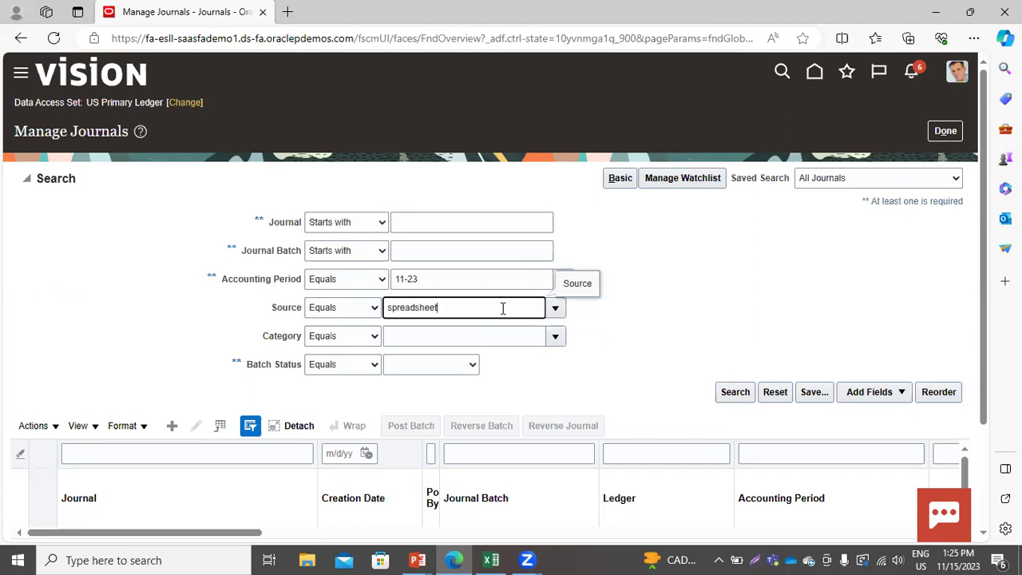
pyautogui.write('spreadsheet')
pyautogui.click(729, 392)
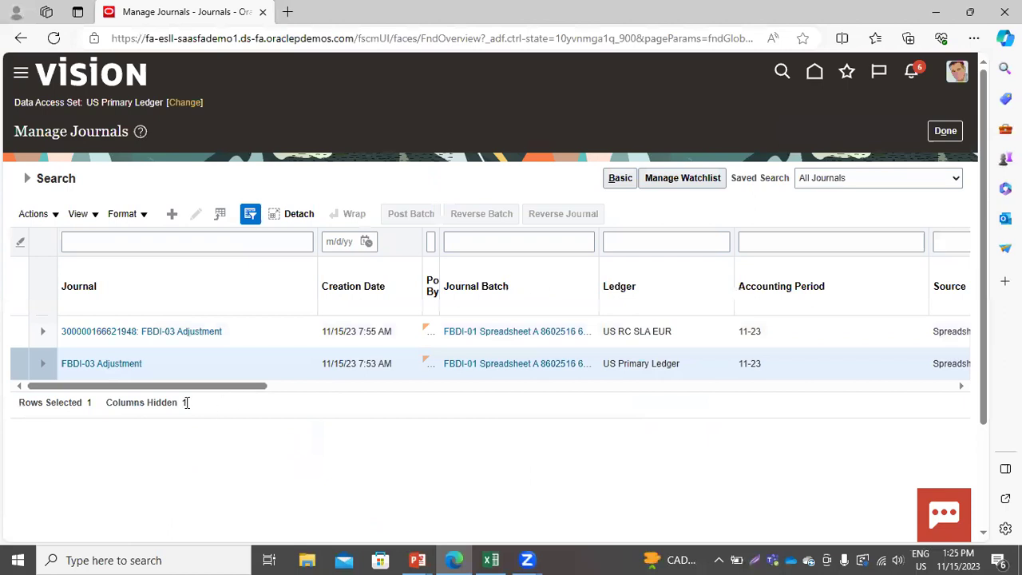
# Step: Confirm both FBDI-03 Adjustment journals show batch status Posted, then return to the Excel JournalImportTemplate
pyautogui.moveTo(162, 387); pyautogui.dragTo(313, 405)
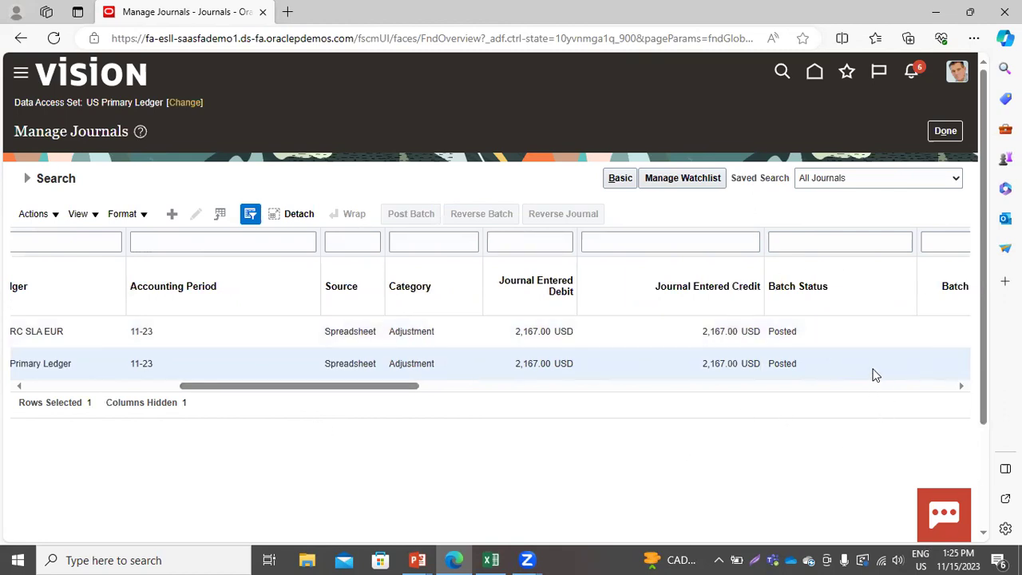
pyautogui.moveTo(396, 388); pyautogui.dragTo(0, 363)
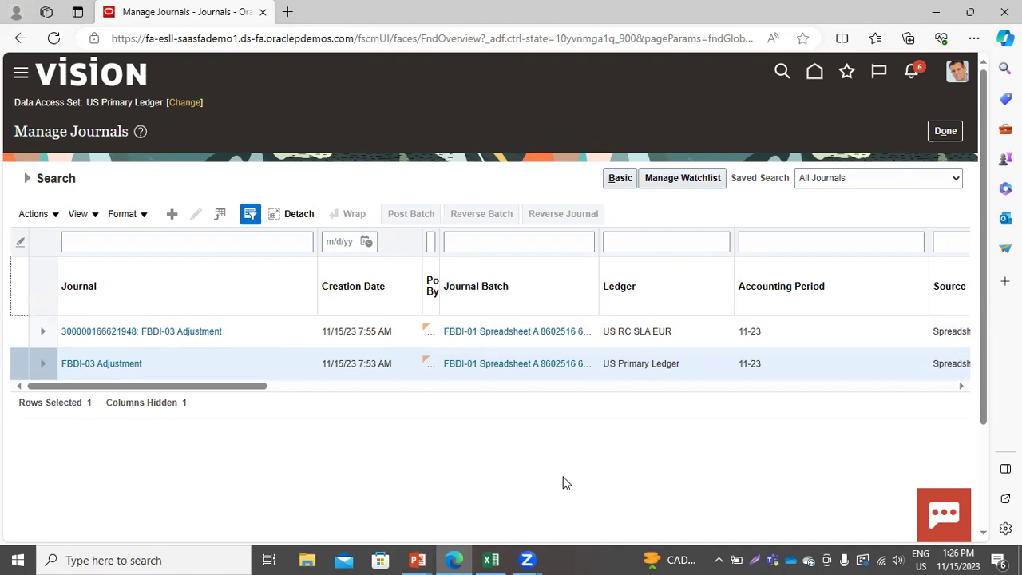
pyautogui.click(490, 559)
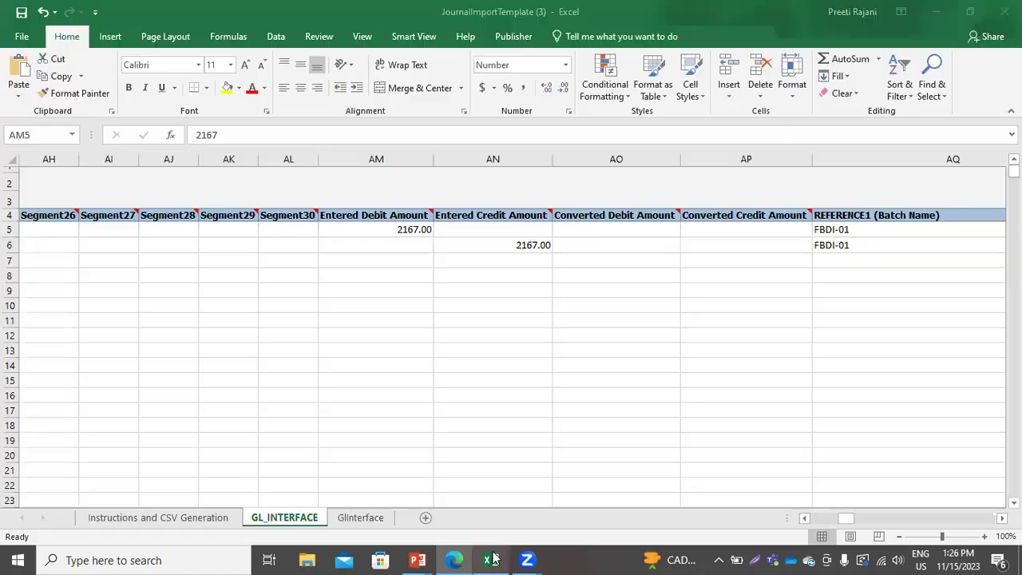